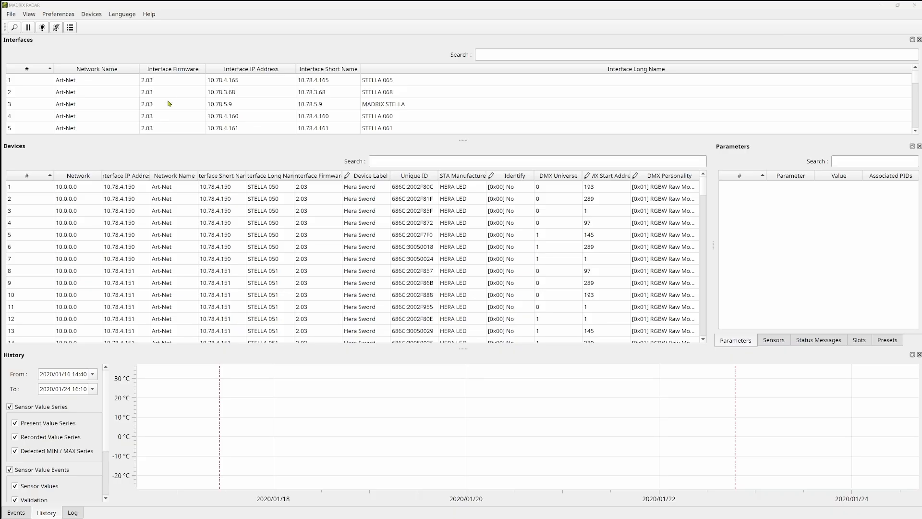
- Show the Network column in the Interfaces table and hide it again
right_click(173, 70)
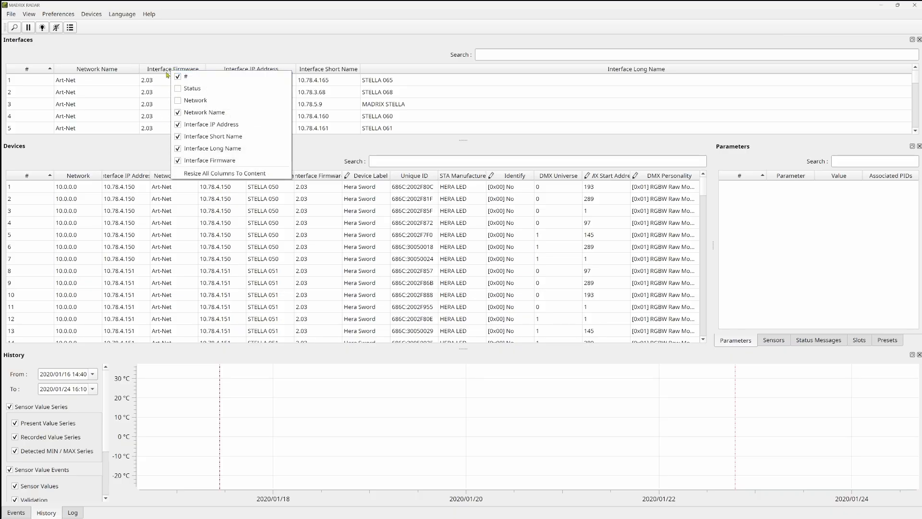
left_click(178, 101)
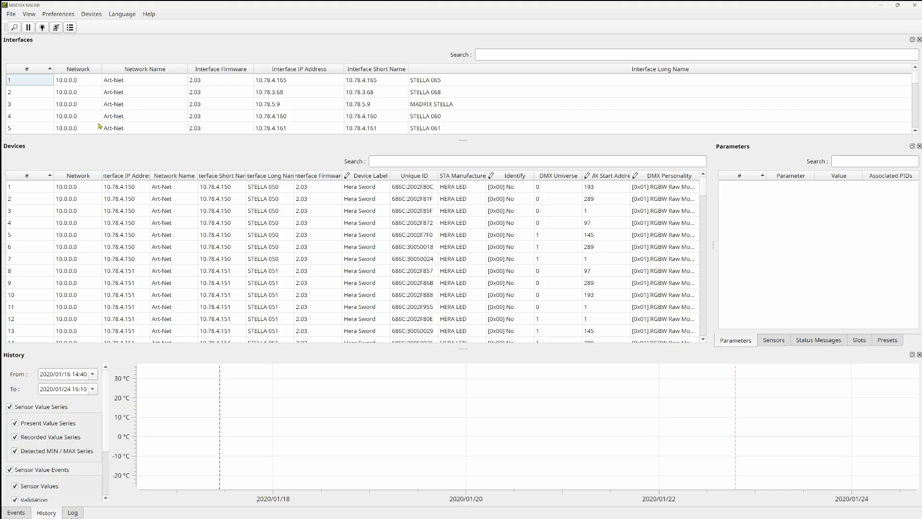
right_click(95, 70)
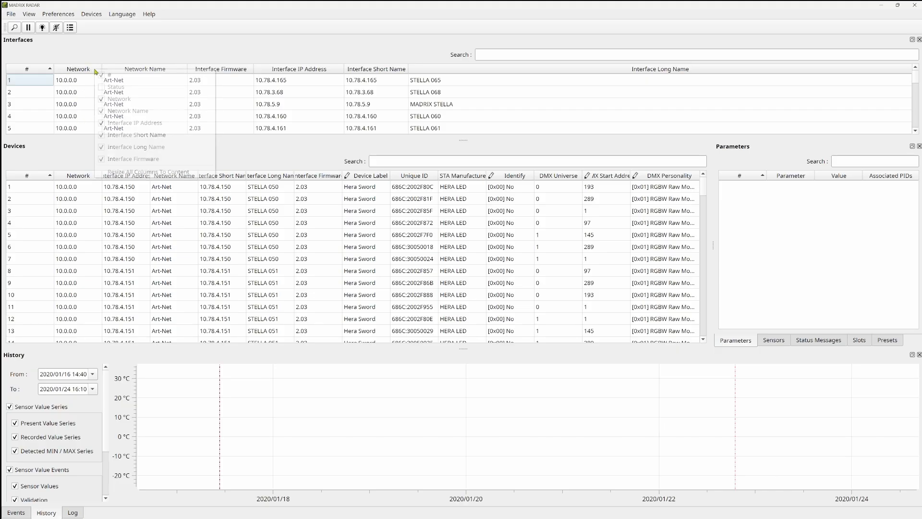
left_click(102, 99)
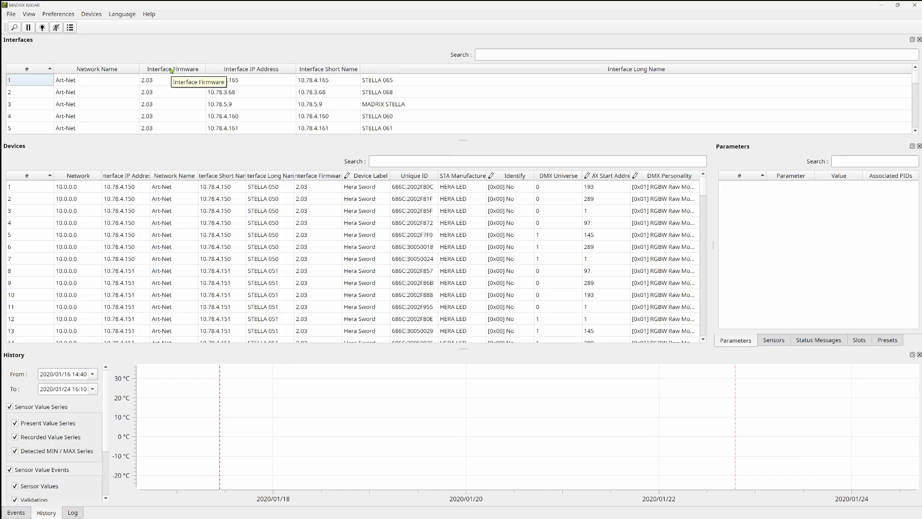
- Move the Interface Firmware column to the end of the Interfaces table and hide it
left_click_drag(172, 71, 511, 96)
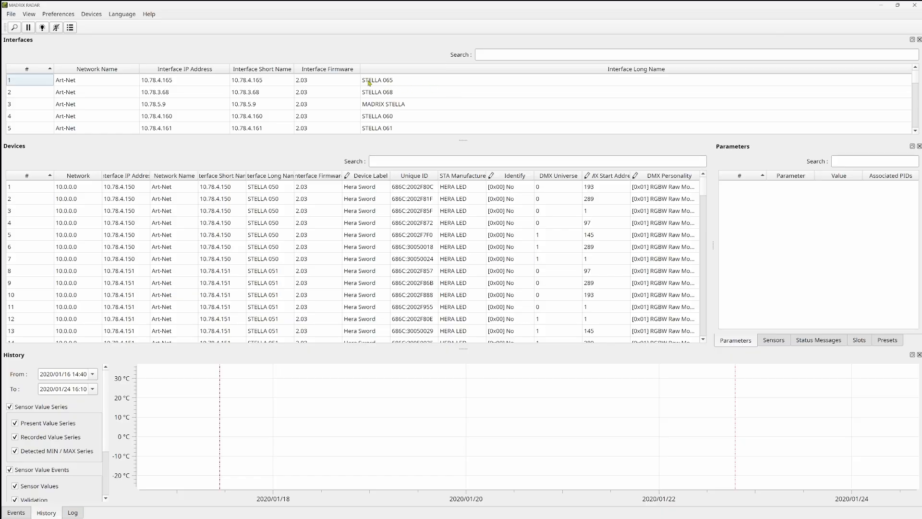
left_click_drag(337, 71, 857, 100)
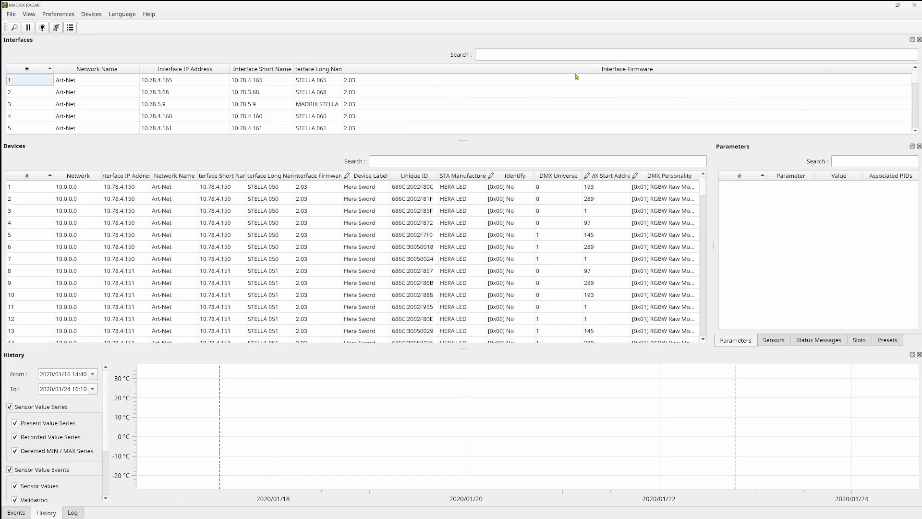
right_click(452, 72)
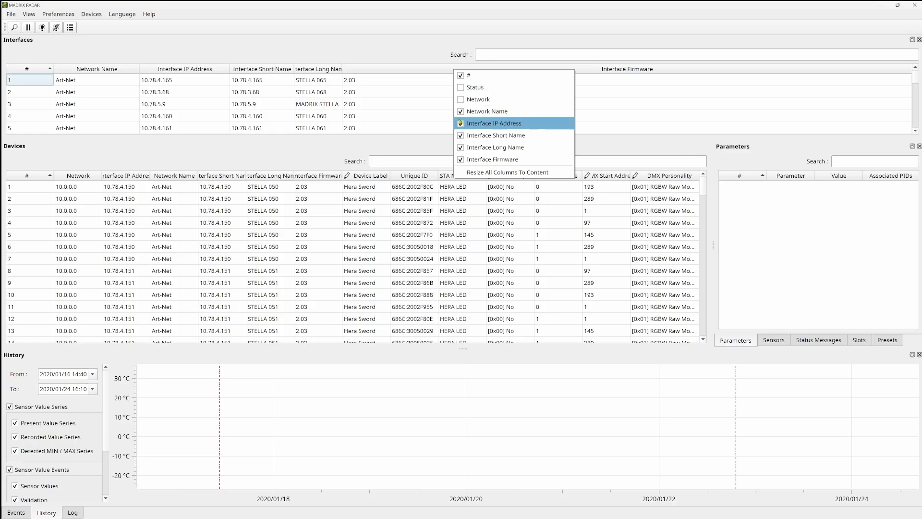
left_click(464, 162)
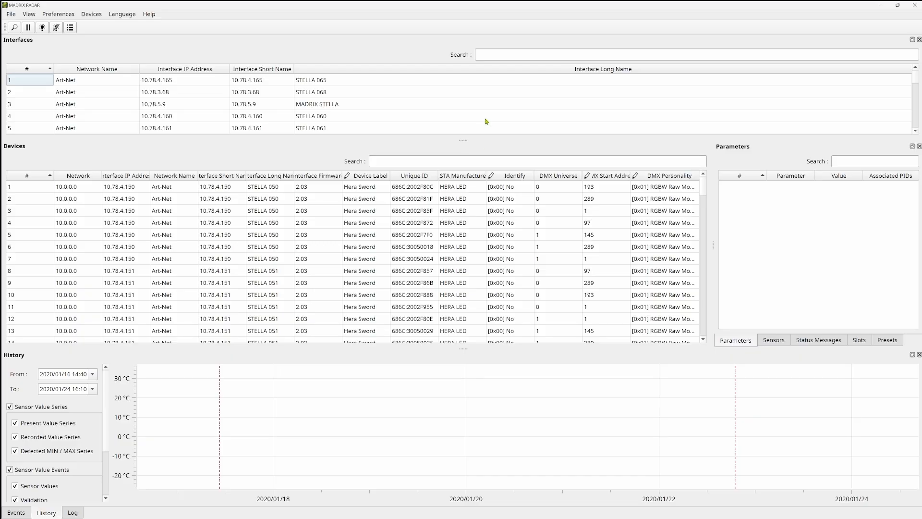
- Widen the Interface Short Name and Interface IP Address columns in the Interfaces table
left_click_drag(294, 70, 400, 77)
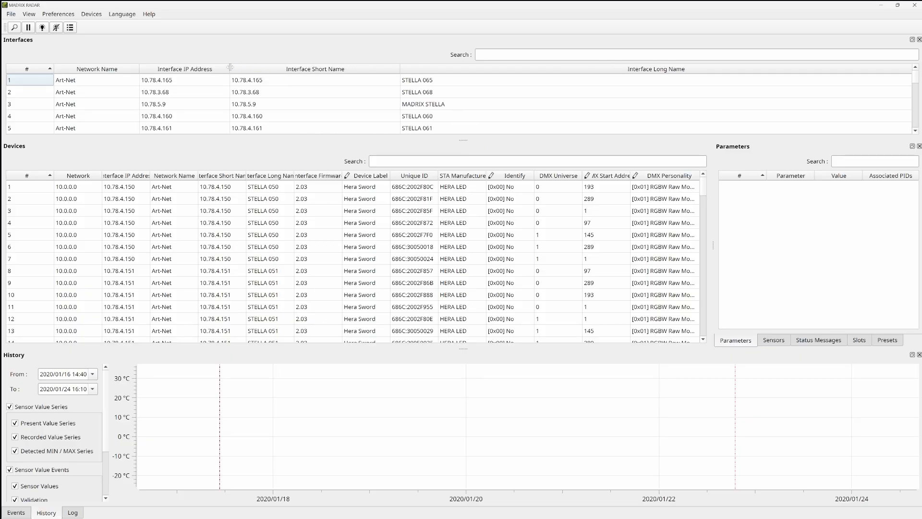
left_click_drag(230, 69, 262, 72)
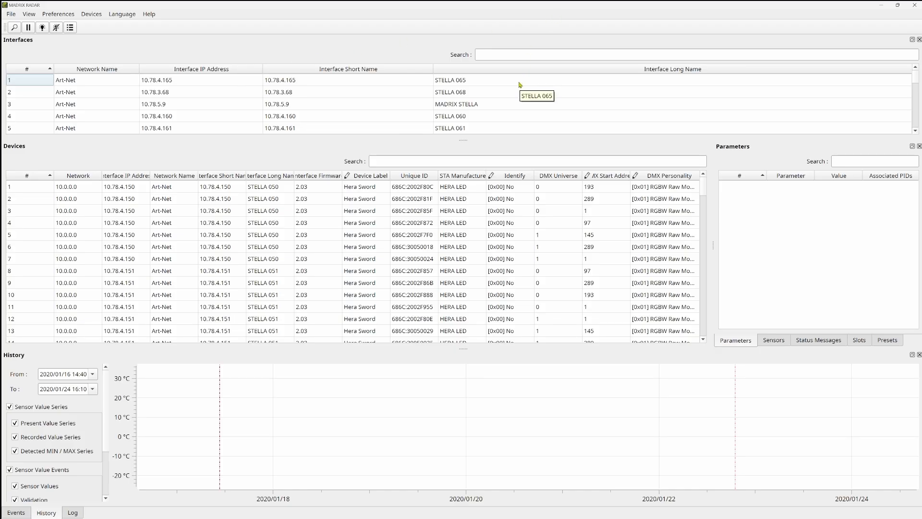
- Filter the Interfaces list by "MADRIX Stella" and clear the filter again
left_click(494, 56)
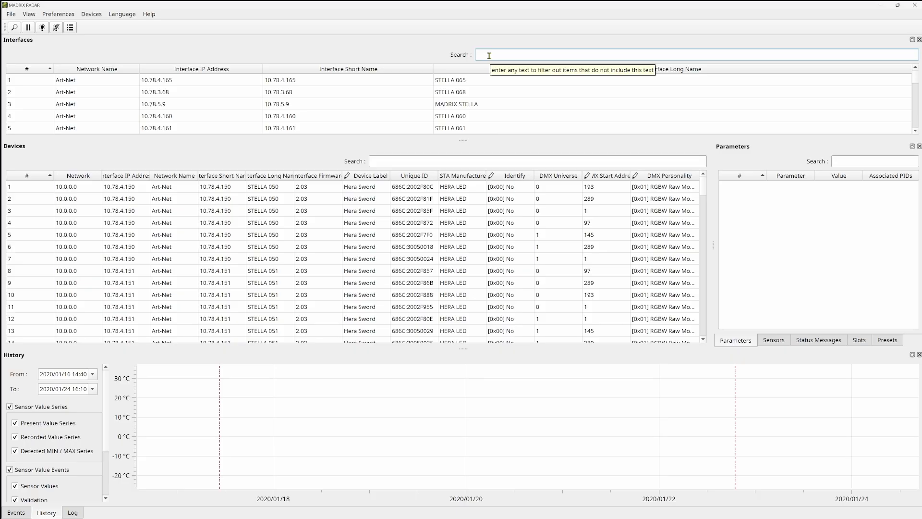
type("MADRI")
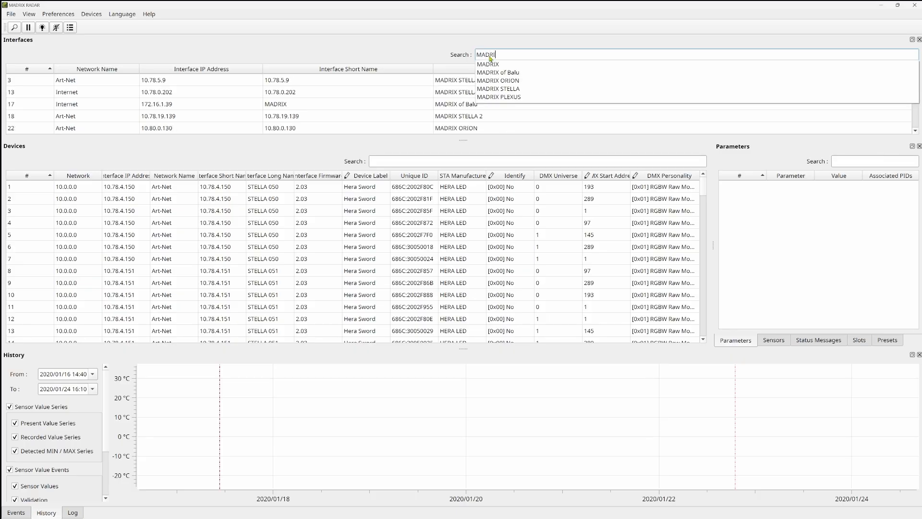
type("X Stella")
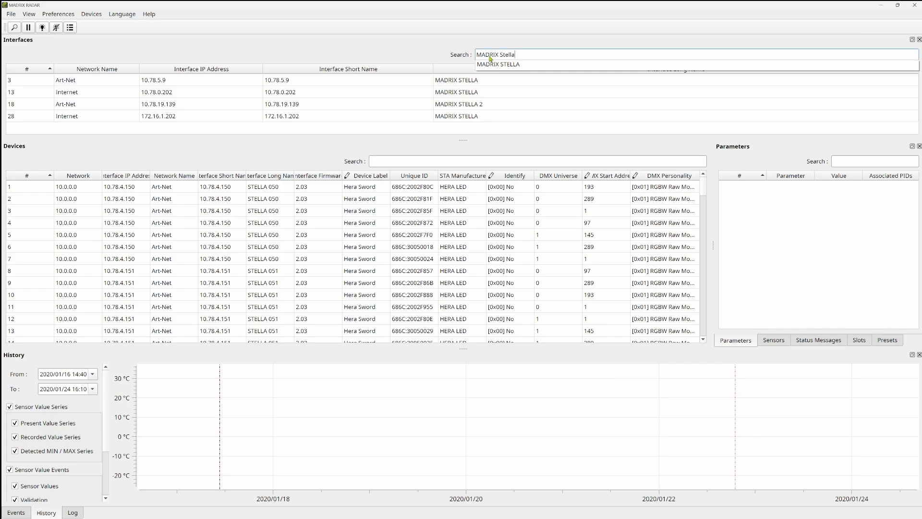
left_click(527, 58)
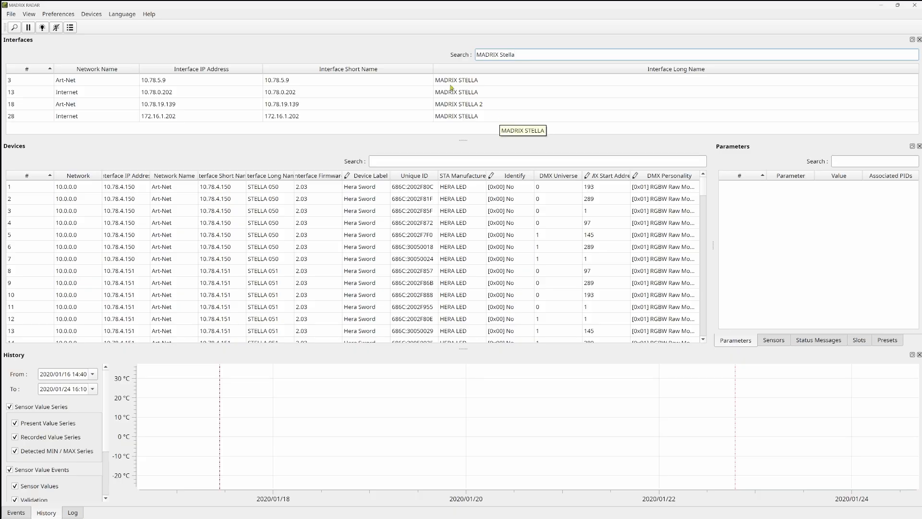
left_click_drag(533, 54, 444, 53)
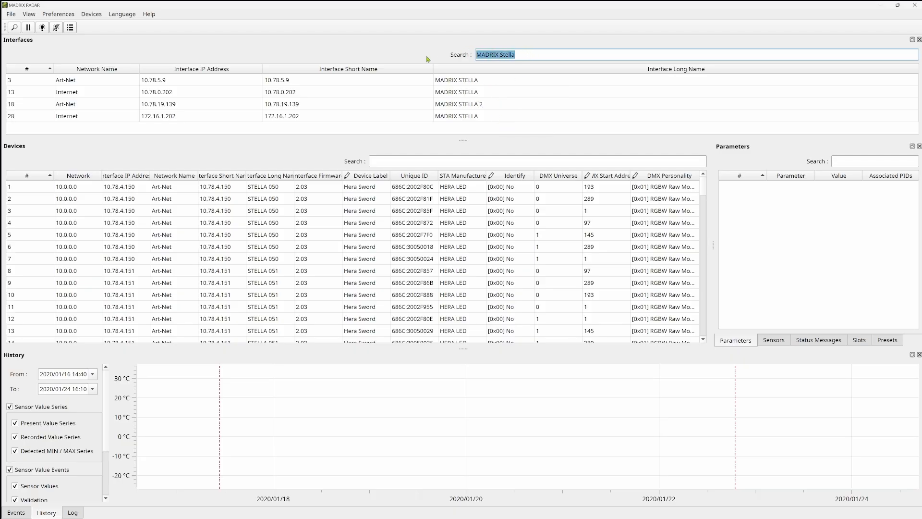
key("BackSpace")
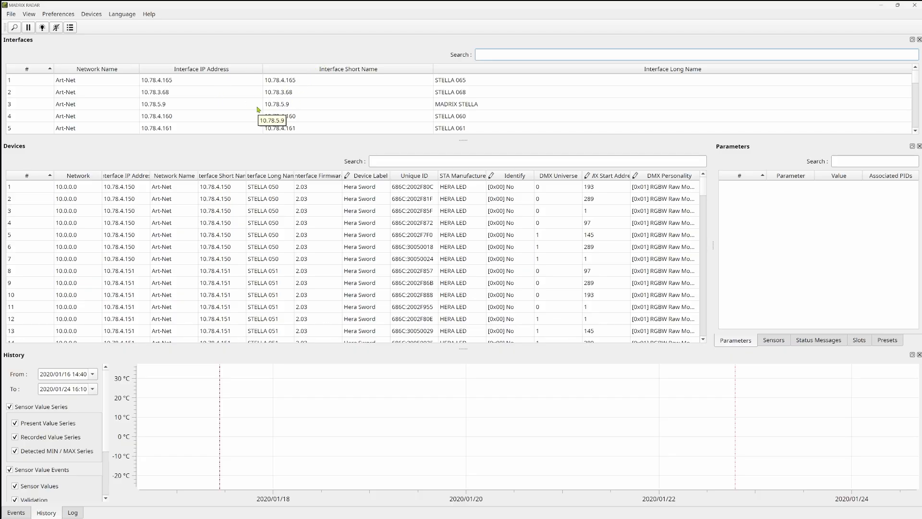
- Filter the Interfaces list by column with "Network Name: Art-net" and look through the matching entries
left_click(502, 54)
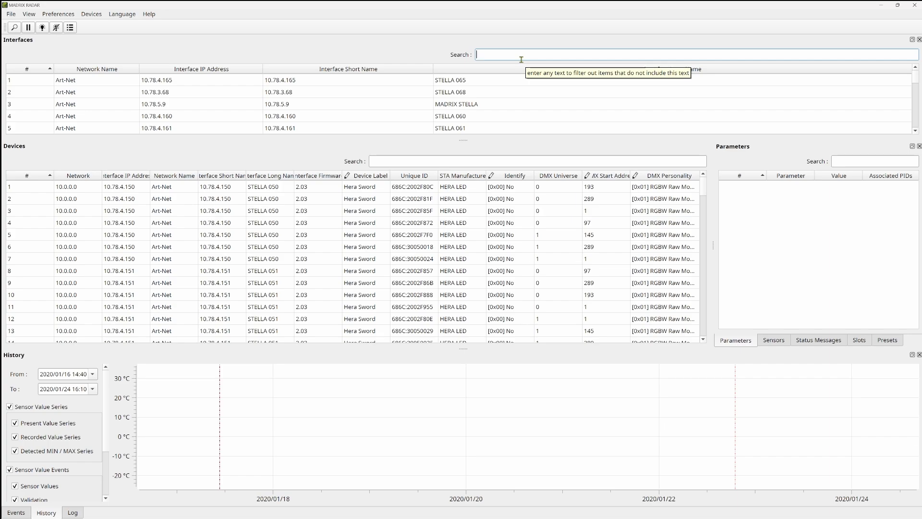
type("etw")
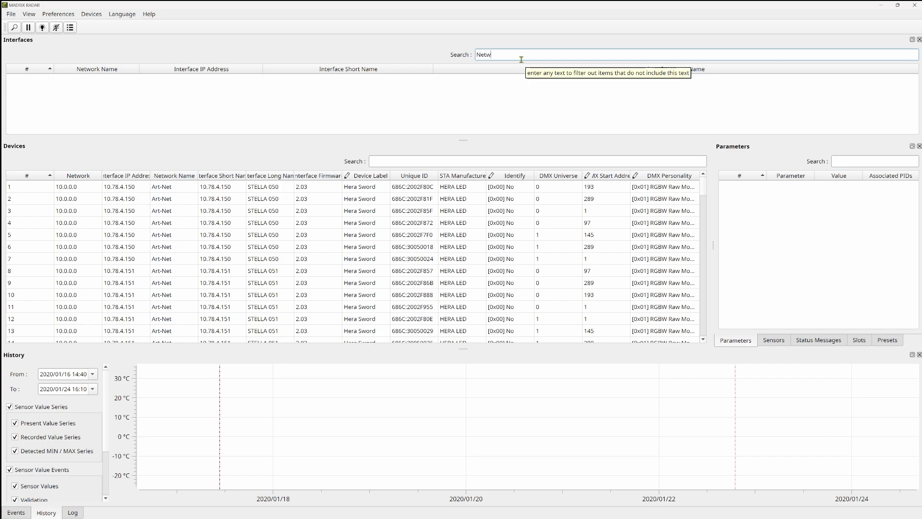
type("ork Name: Ar")
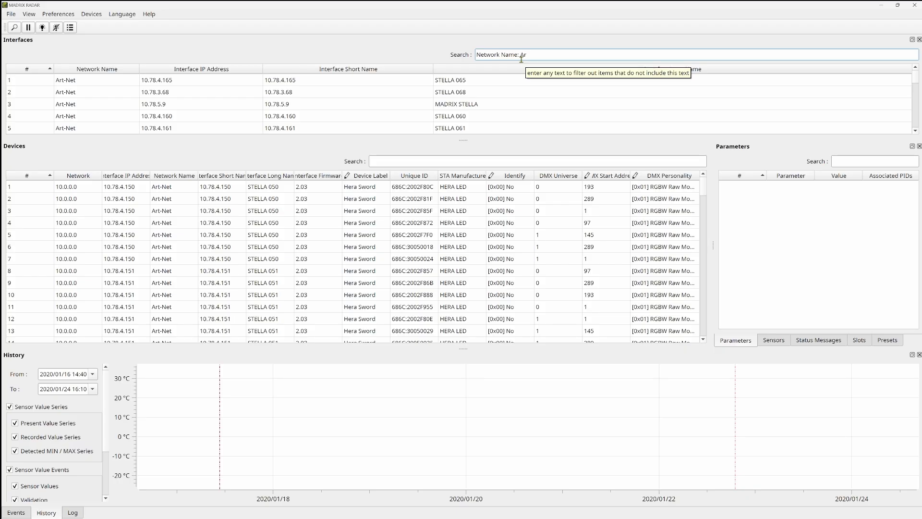
type("t-n")
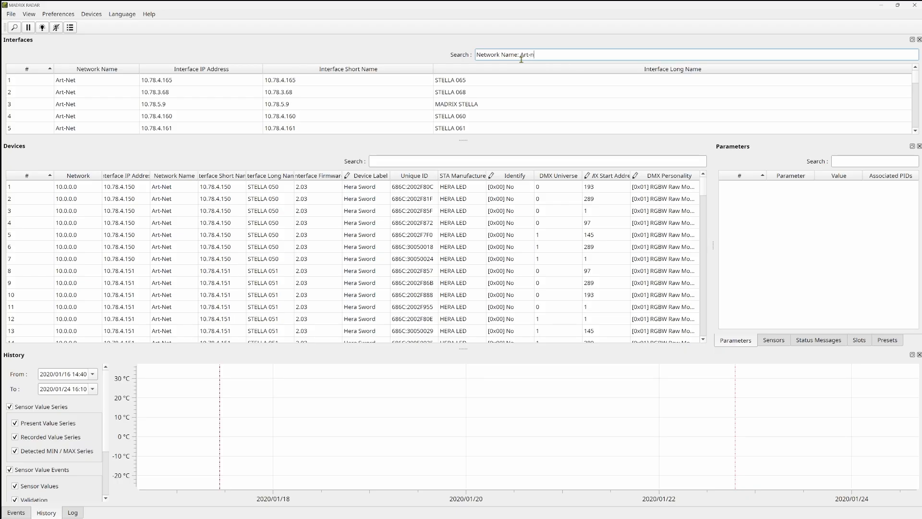
type("et")
scroll(108, 100, "down", 1)
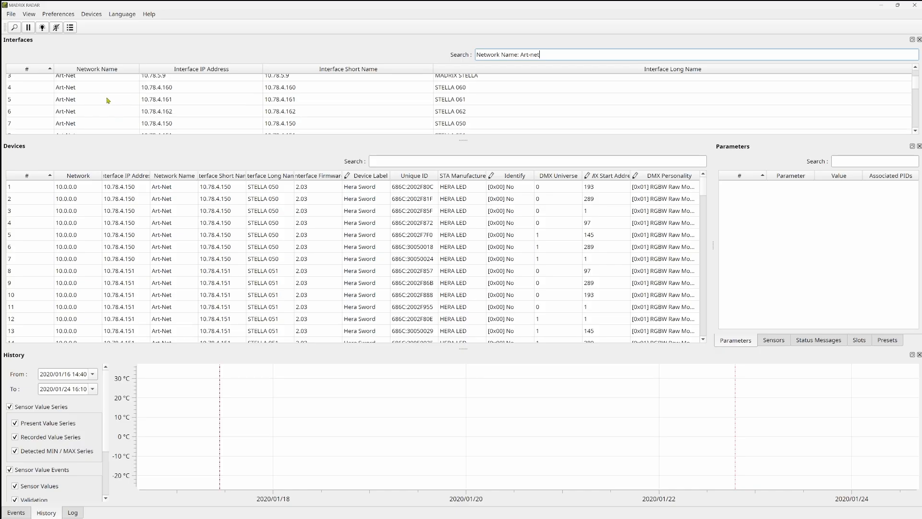
scroll(109, 102, "down", 5)
scroll(109, 105, "down", 2)
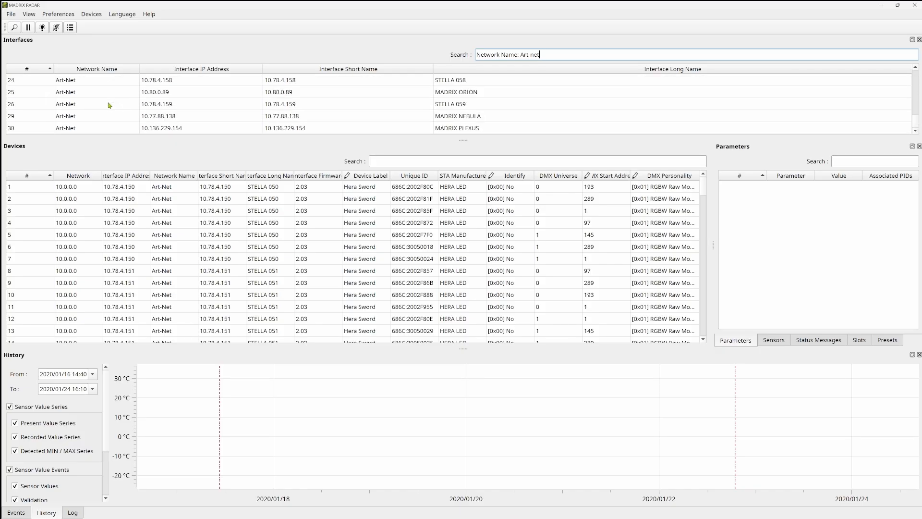
scroll(107, 111, "up", 5)
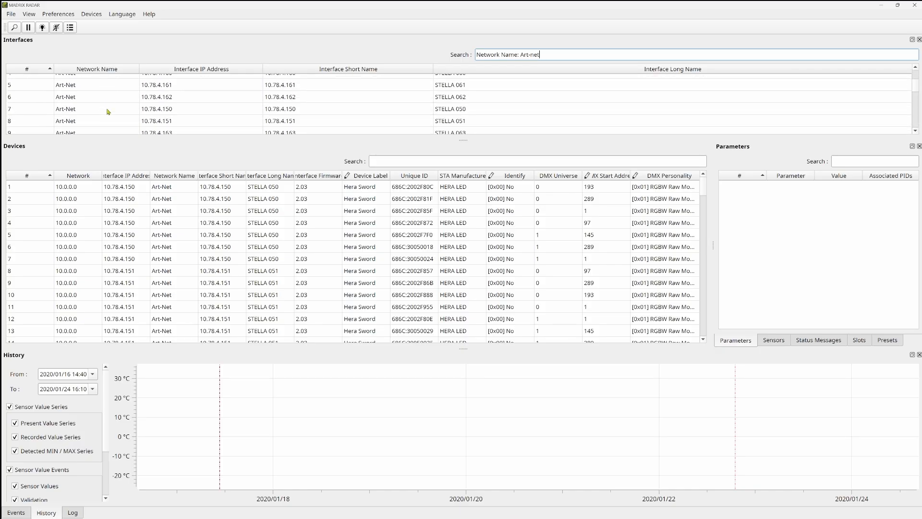
scroll(108, 111, "down", 3)
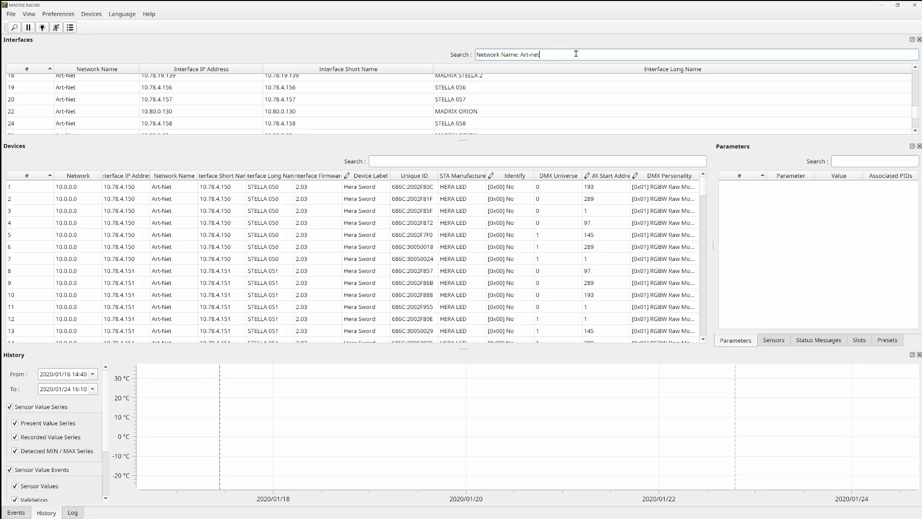
- Clear the network name filter and return to the beginning of the full interface list
left_click_drag(576, 54, 465, 54)
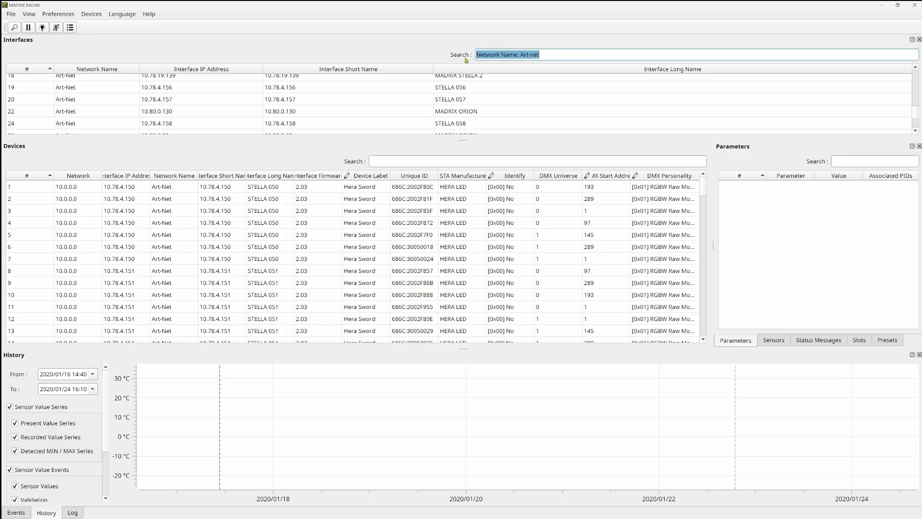
key("BackSpace")
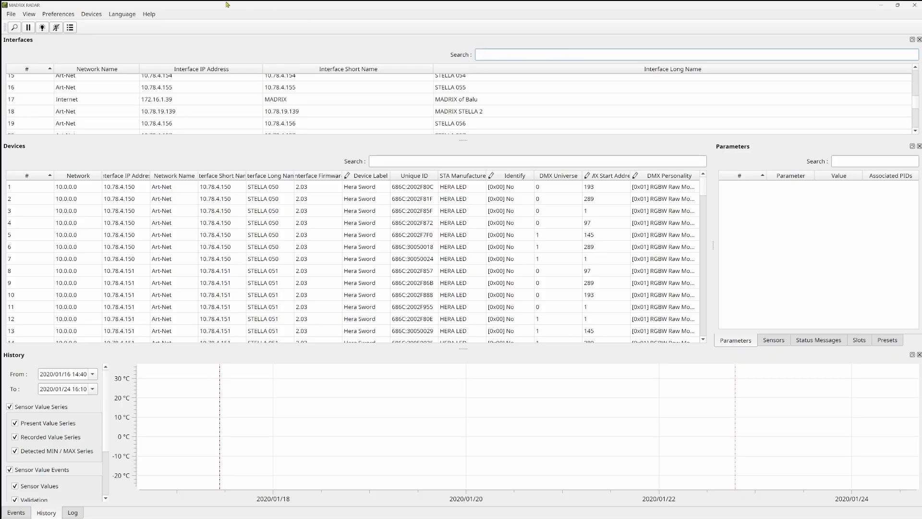
scroll(192, 97, "down", 3)
scroll(191, 98, "up", 3)
scroll(192, 98, "up", 5)
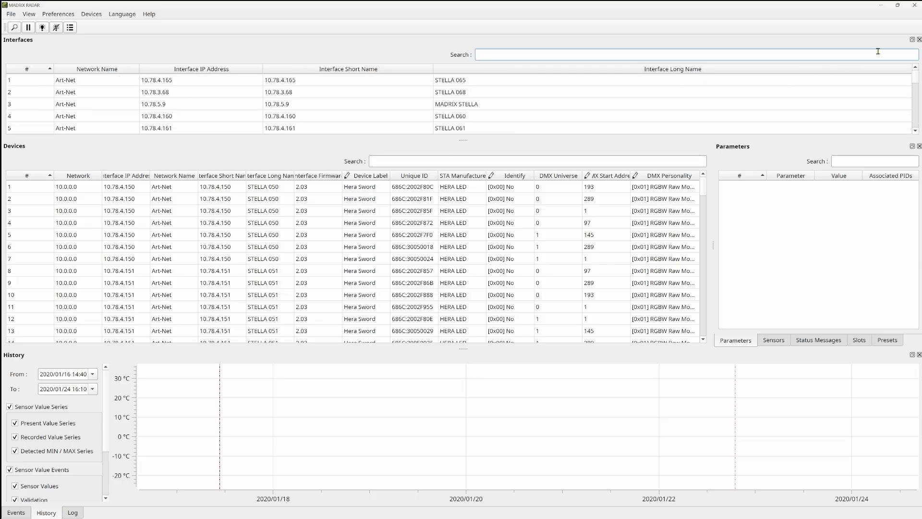
- Undock the Interfaces panel, view its floating window maximized, and dock it in the same group as Parameters
left_click(912, 41)
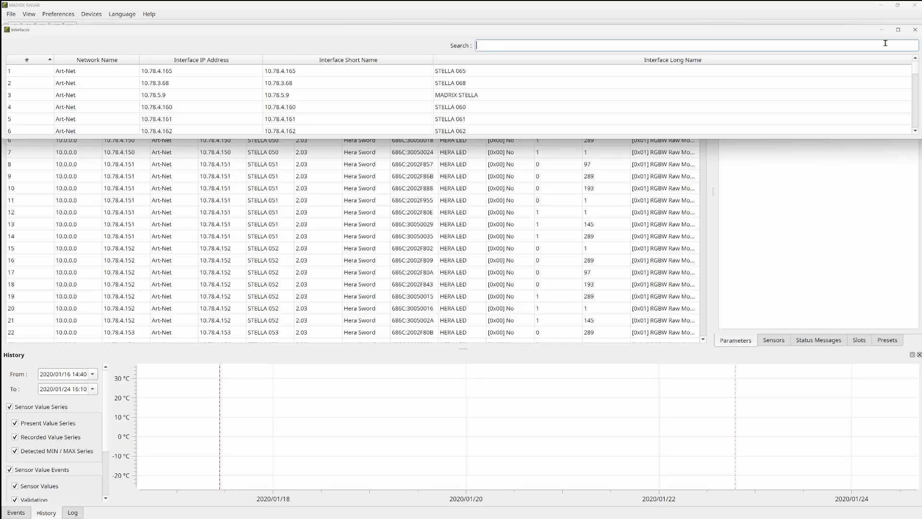
mouse_move(543, 30)
left_mouse_down()
mouse_move(499, 64)
mouse_move(545, 93)
mouse_move(521, 85)
mouse_move(540, 44)
mouse_move(643, 193)
mouse_move(712, 212)
mouse_move(609, 339)
mouse_move(593, 374)
mouse_move(520, 417)
mouse_move(601, 195)
mouse_move(549, 196)
left_mouse_up()
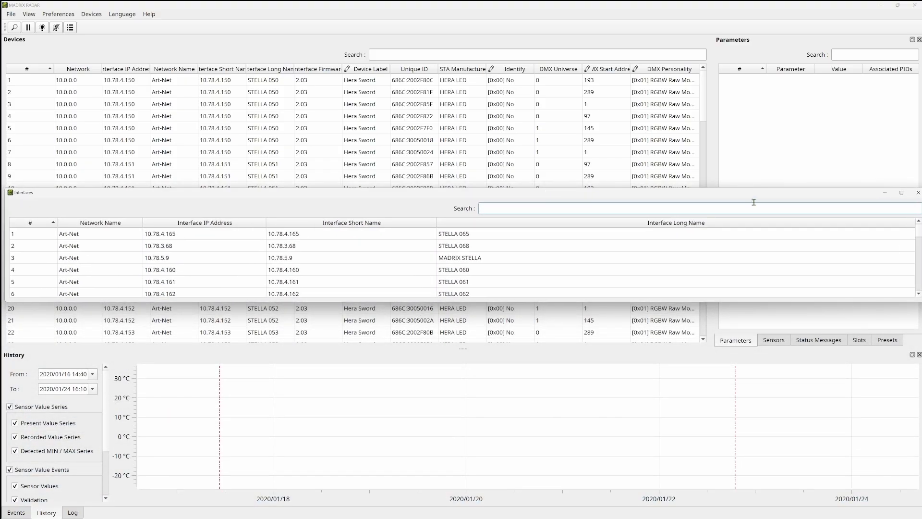
left_click(902, 194)
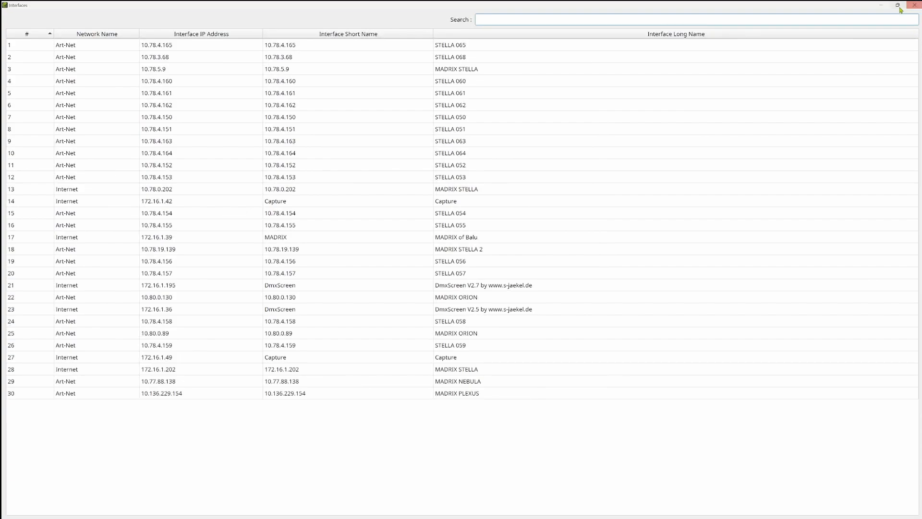
left_click(897, 6)
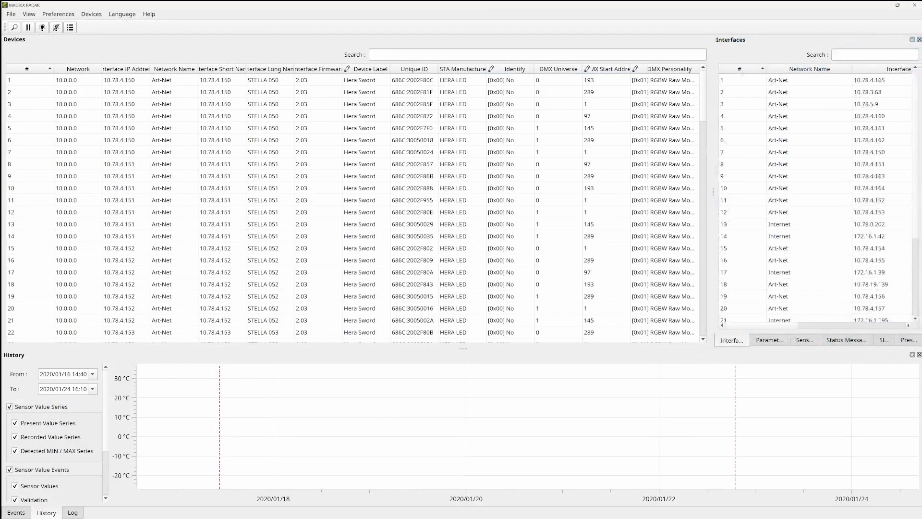
- Close the Interfaces panel, make it visible again, and bring it to the front of its panel group
left_click(918, 40)
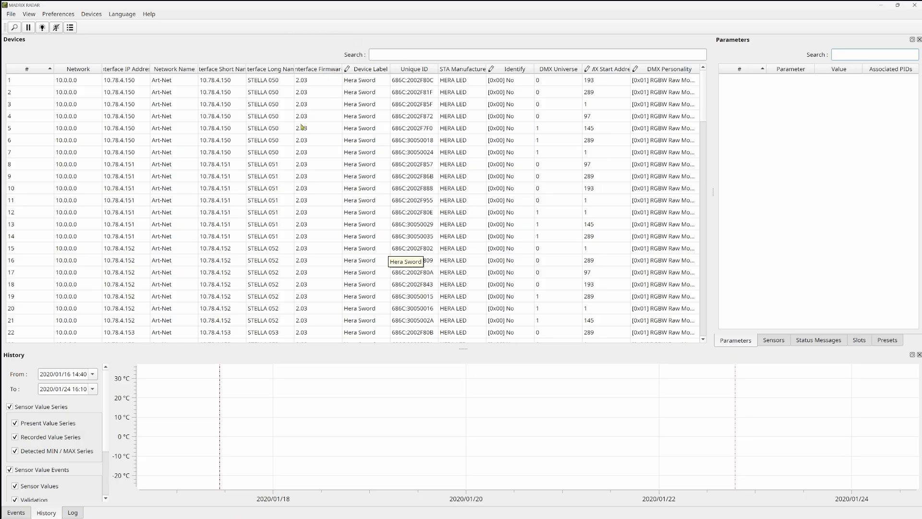
left_click(30, 14)
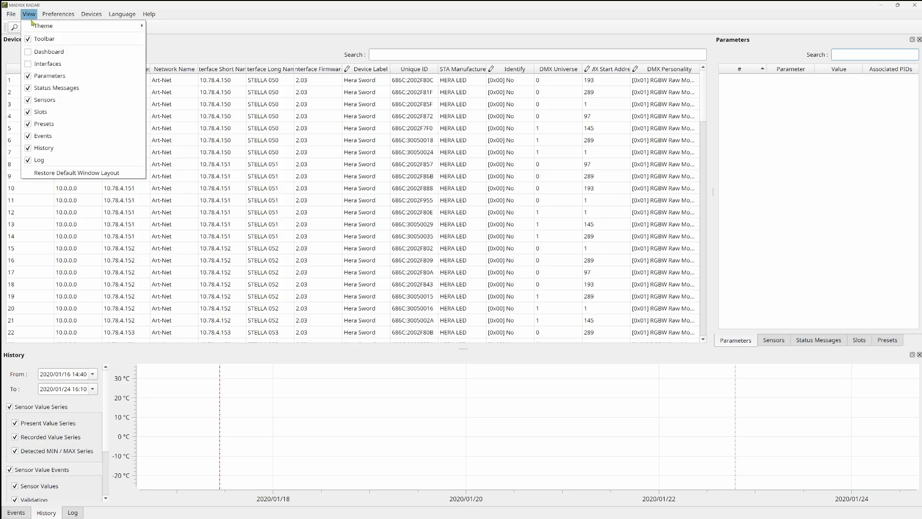
left_click(33, 69)
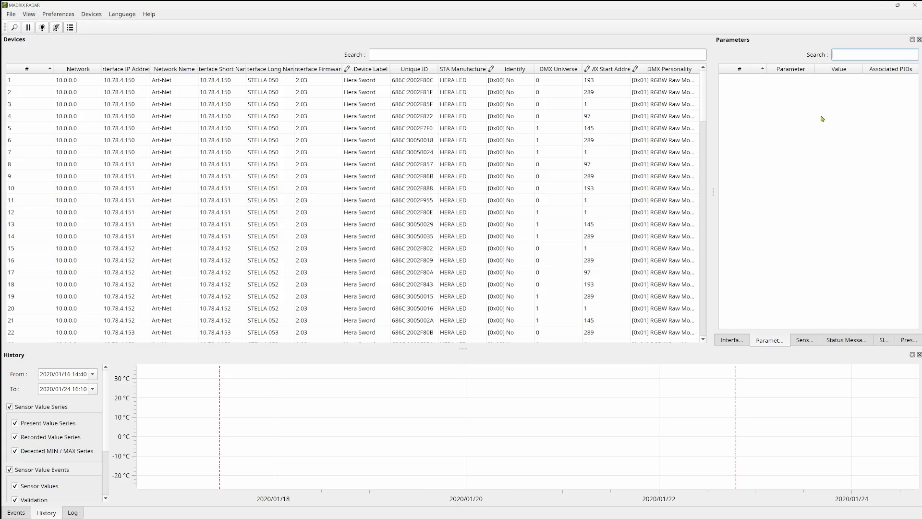
left_click(731, 341)
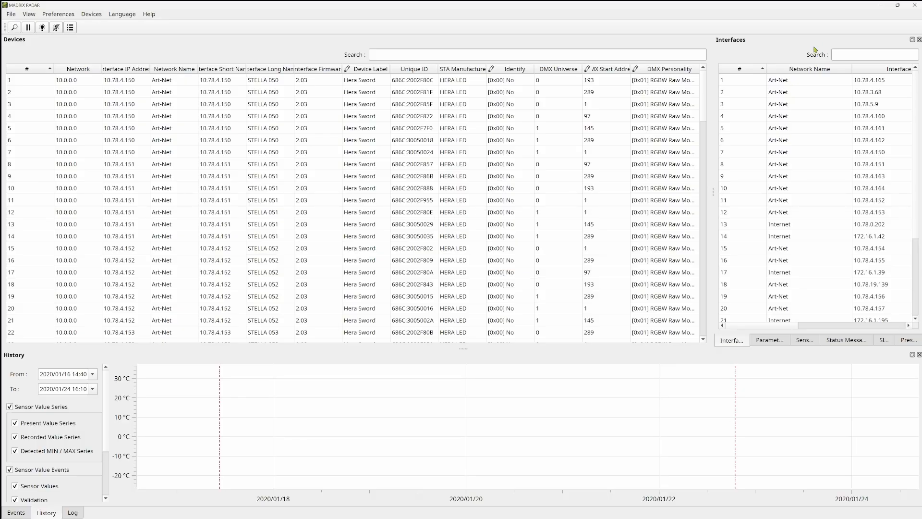
- Undock the Interfaces panel and dock it across the full width above the Devices and Parameters panels
left_click(912, 40)
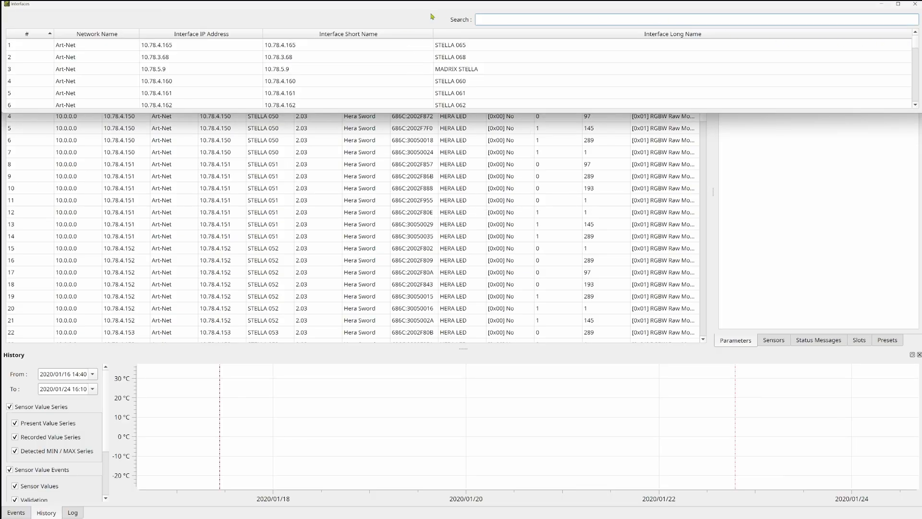
left_click_drag(434, 9, 431, 69)
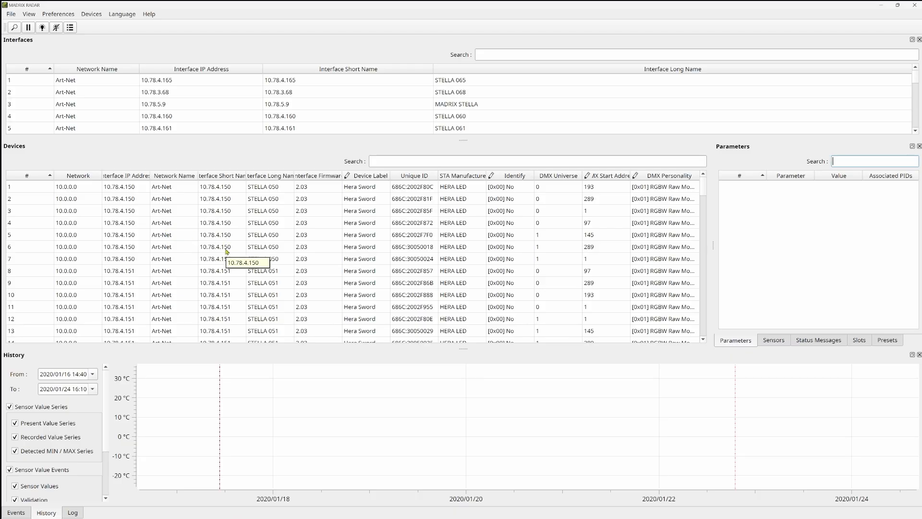
- Look through the entries in the Devices list and return to its beginning
scroll(303, 263, "down", 4)
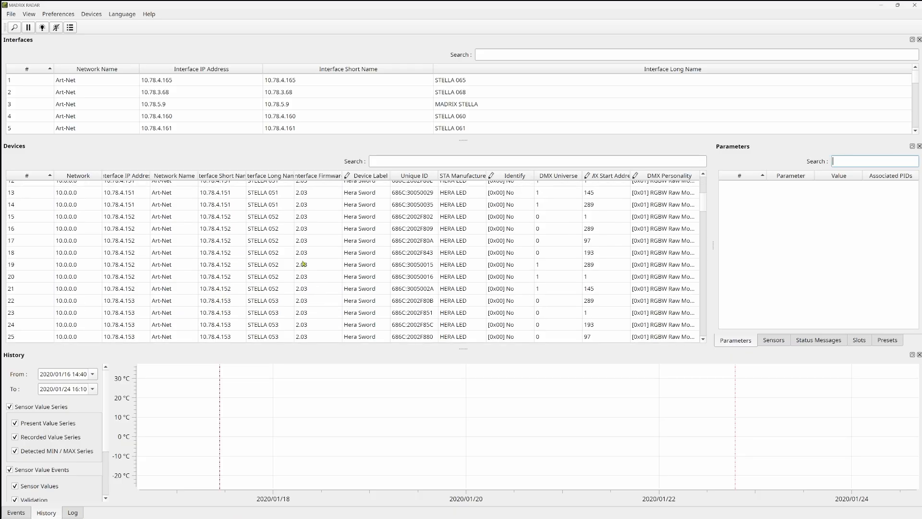
scroll(304, 262, "down", 9)
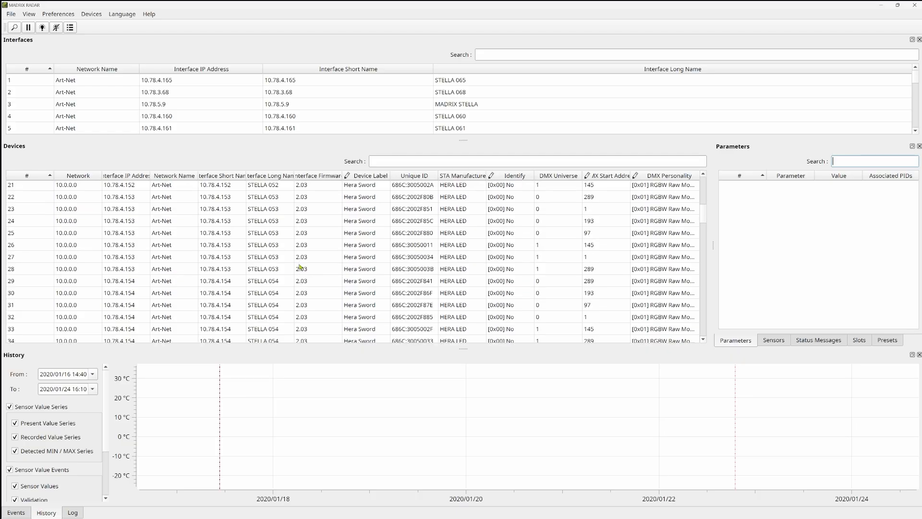
scroll(301, 267, "down", 1)
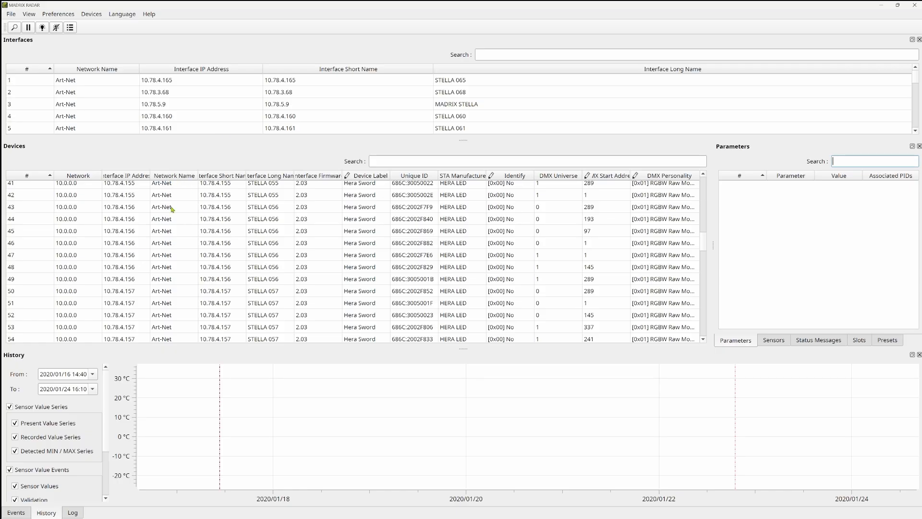
scroll(191, 223, "up", 6)
scroll(204, 217, "up", 8)
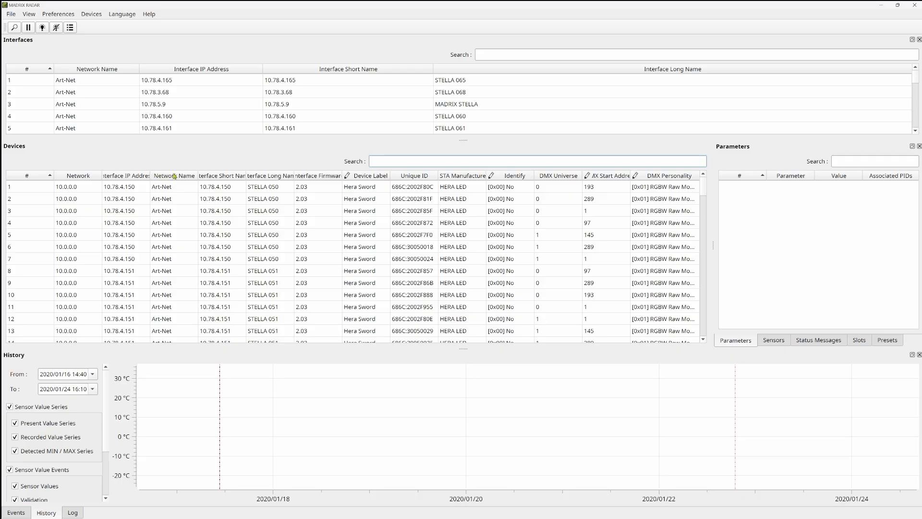
- Look at the available product-specific columns and show all columns in the Devices table
right_click(174, 176)
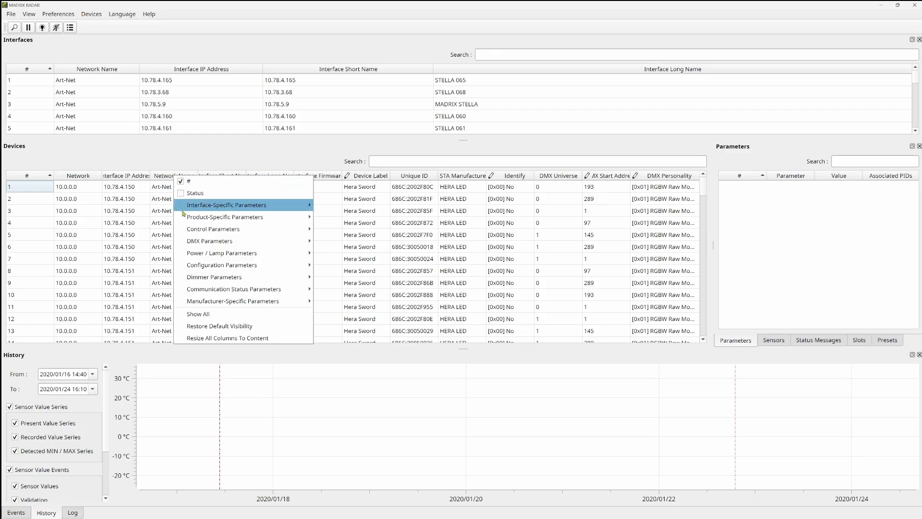
mouse_move(209, 210)
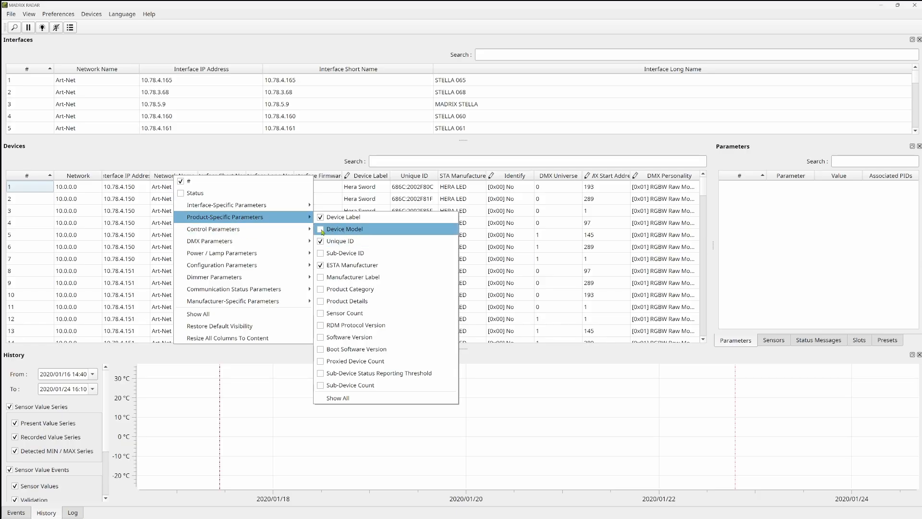
left_click(198, 314)
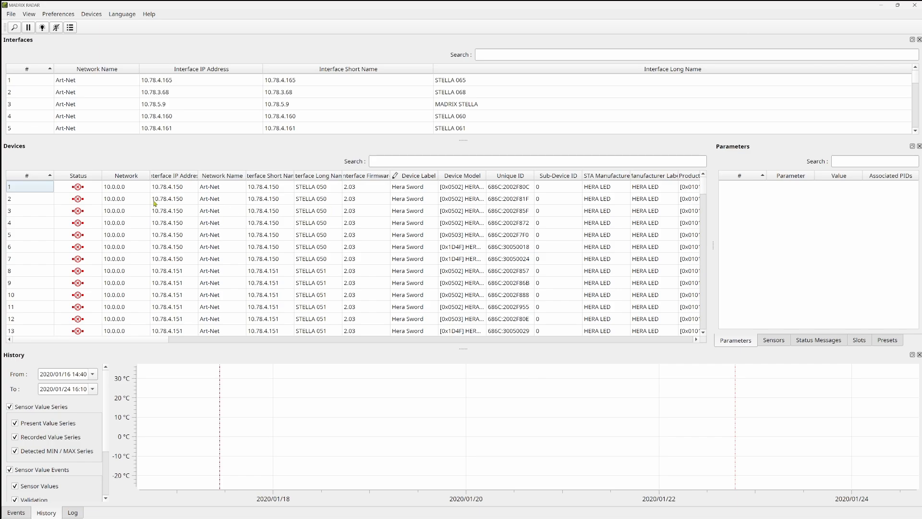
- Hide the Status column of the Devices table, and make all columns visible again
right_click(83, 176)
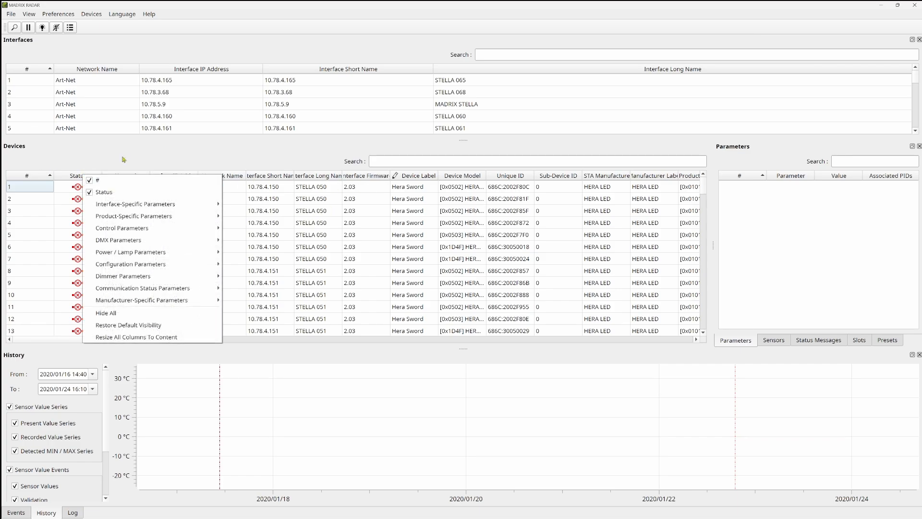
left_click(91, 193)
right_click(122, 174)
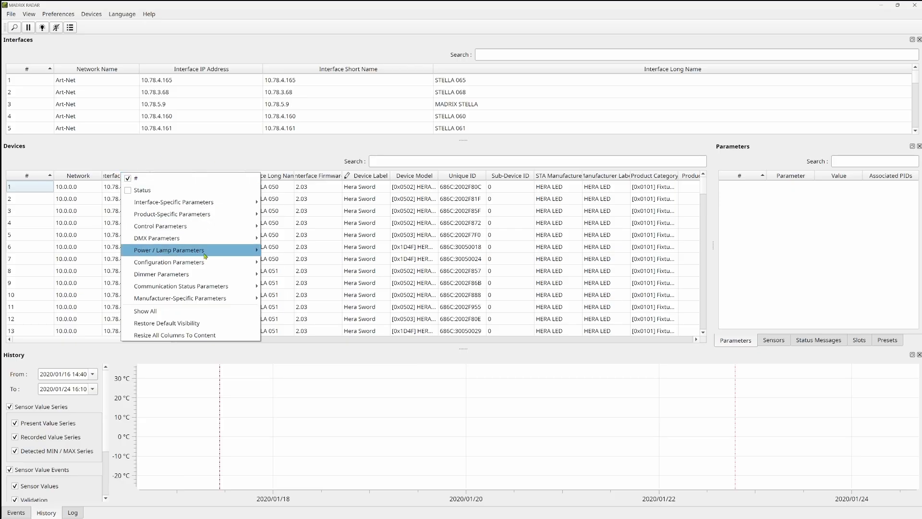
left_click(145, 311)
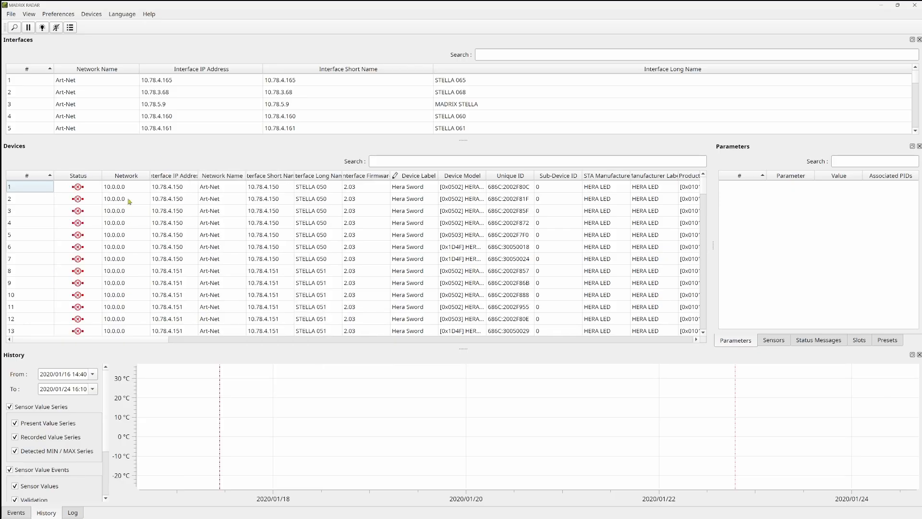
- Hide all Devices columns except #, and show only the Network Name and DMX Universe columns beside it
right_click(137, 177)
left_click(164, 314)
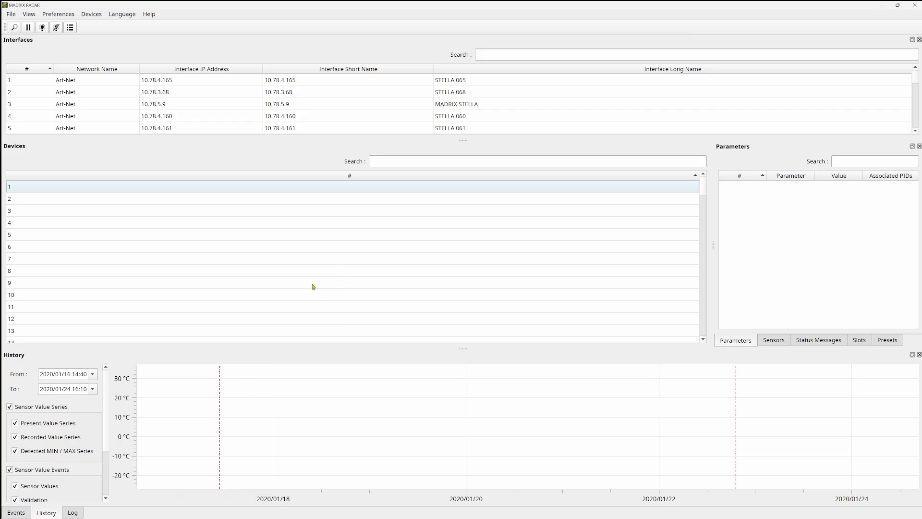
right_click(201, 175)
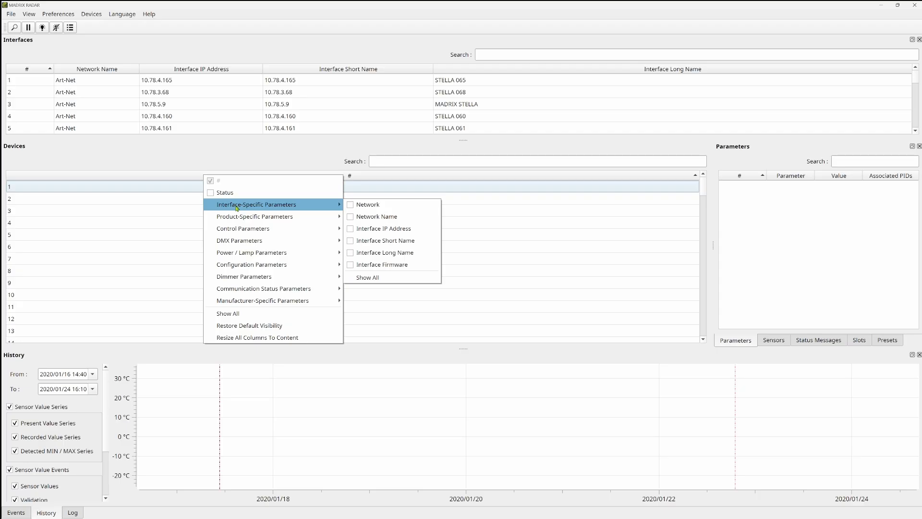
left_click(351, 216)
right_click(252, 175)
mouse_move(323, 241)
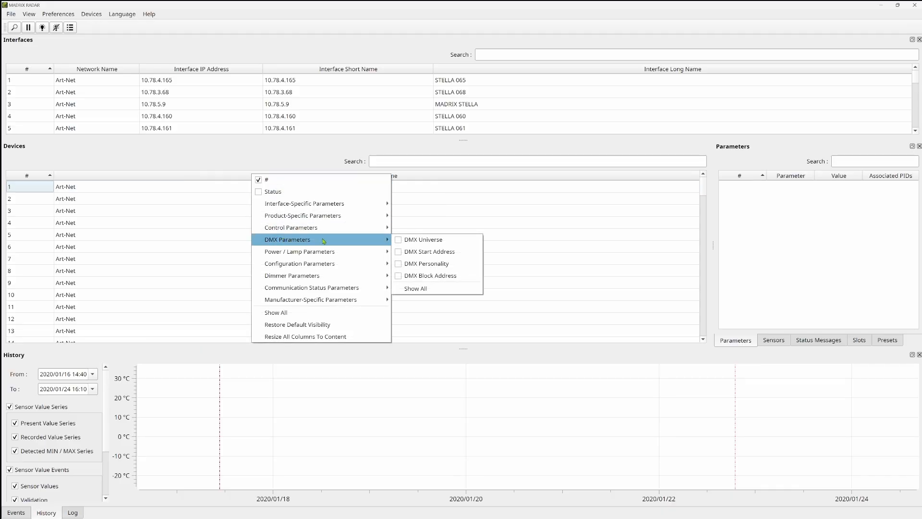
left_click(400, 239)
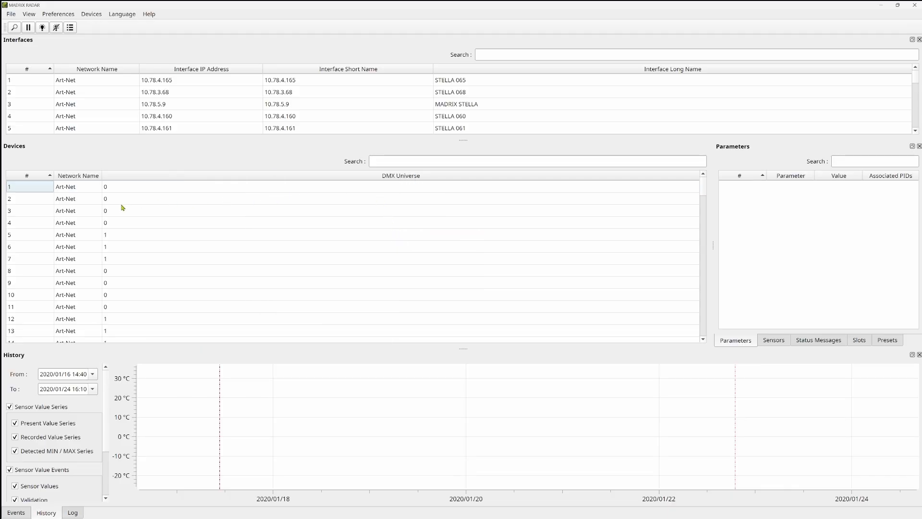
- Restore the default column visibility of the Devices table and look at the remaining columns
scroll(139, 235, "down", 1)
right_click(163, 180)
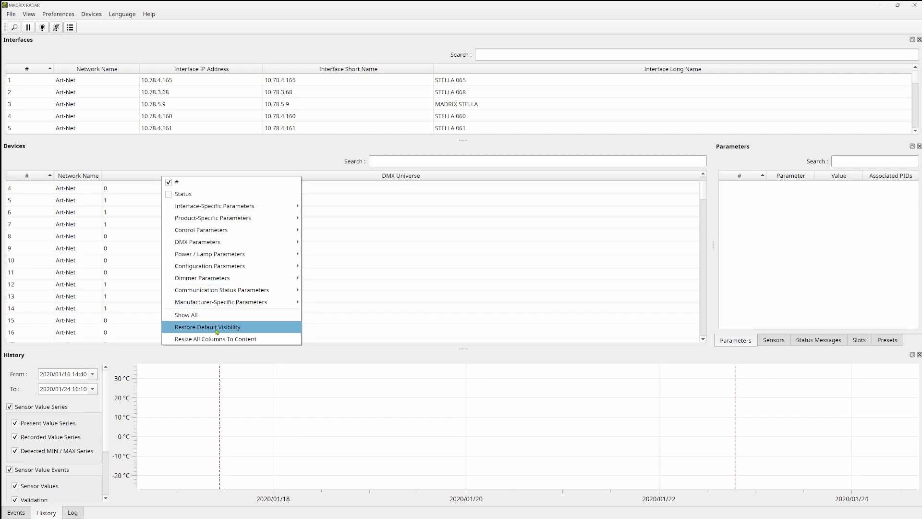
left_click(217, 328)
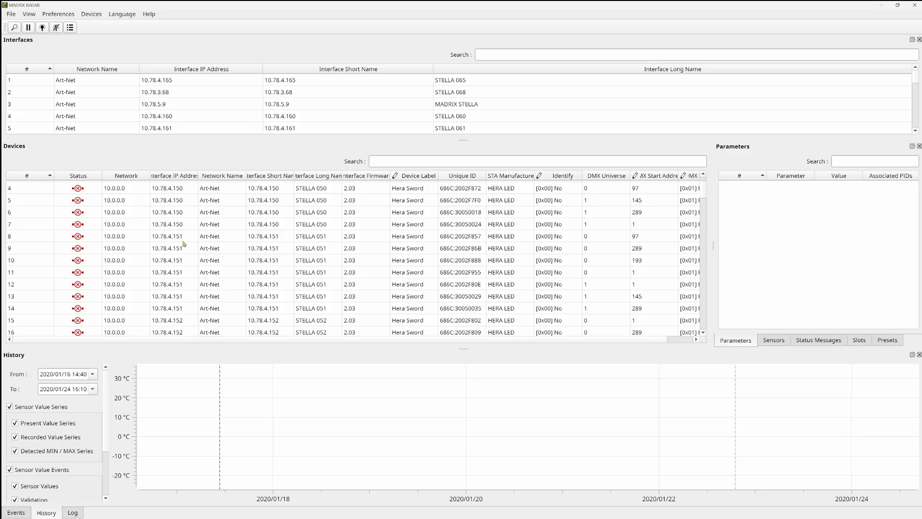
left_click_drag(216, 341, 260, 342)
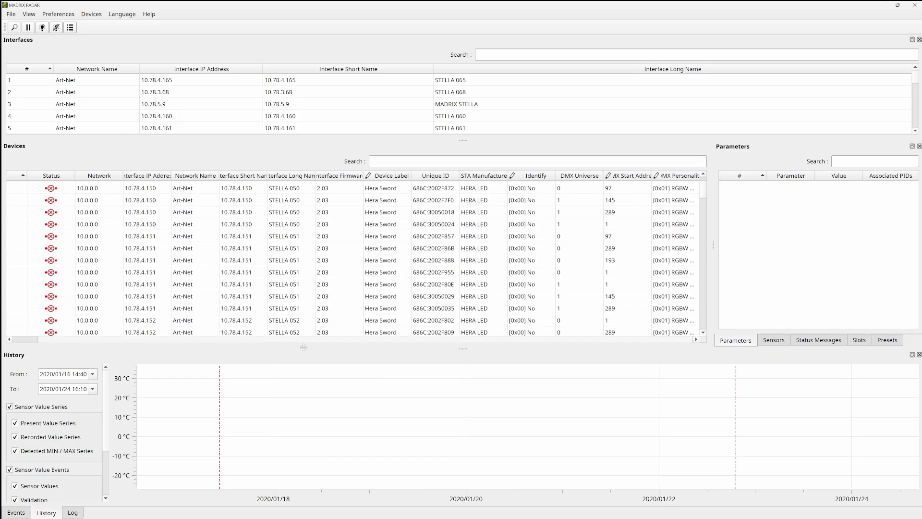
right_click(392, 175)
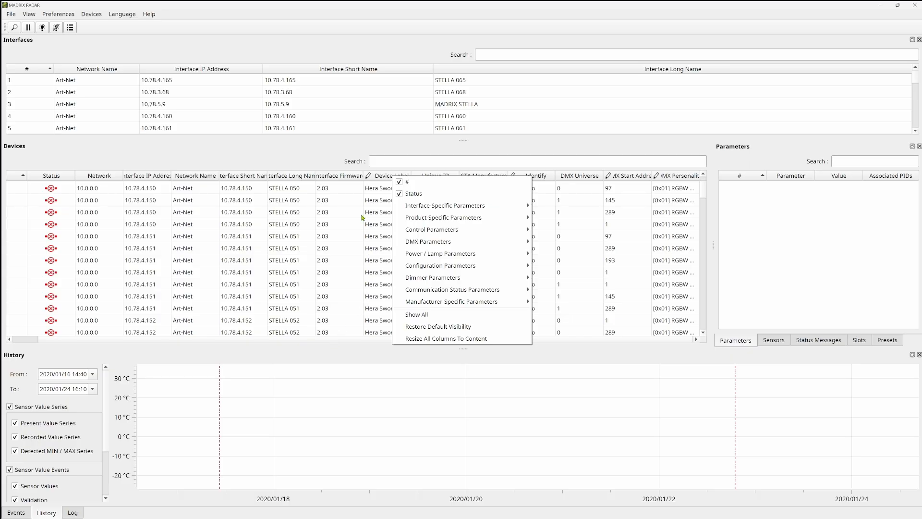
left_click(276, 343)
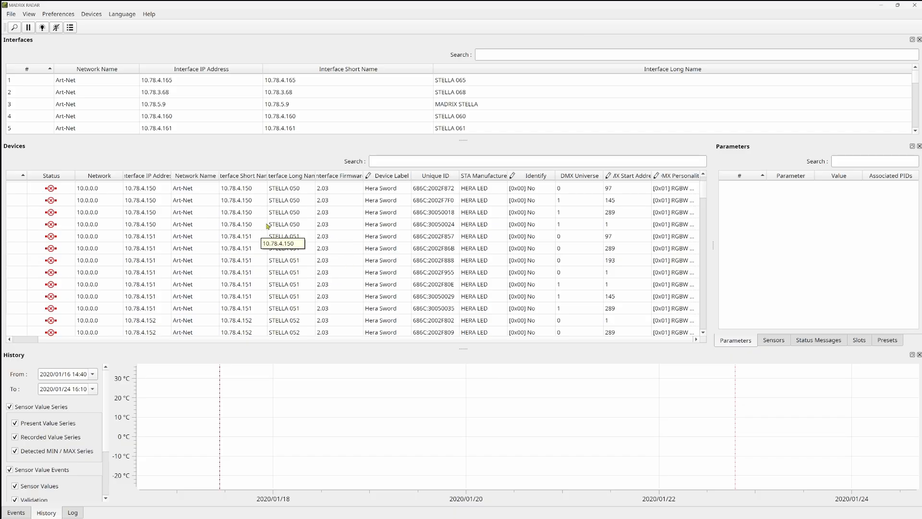
- Select the STELLA 051 device with unique ID 686C:2002F857 and look through its full parameter list
left_click(294, 235)
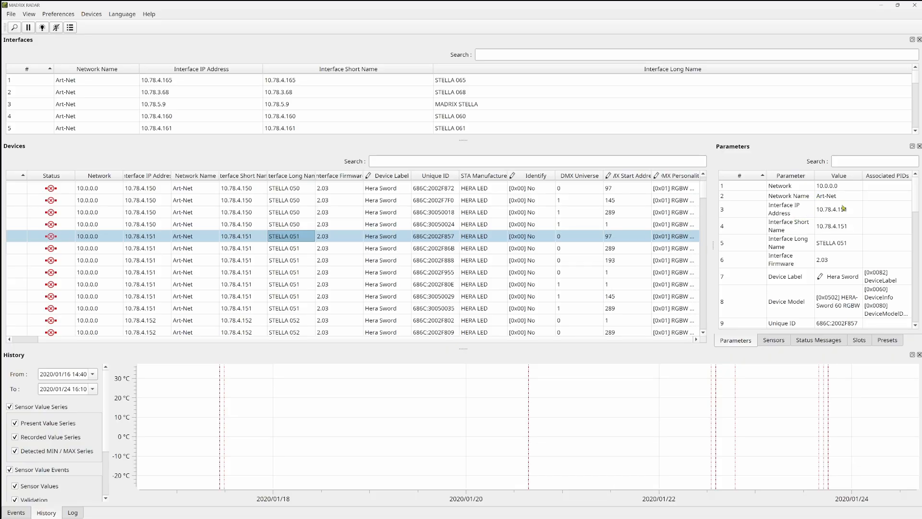
scroll(845, 232, "down", 3)
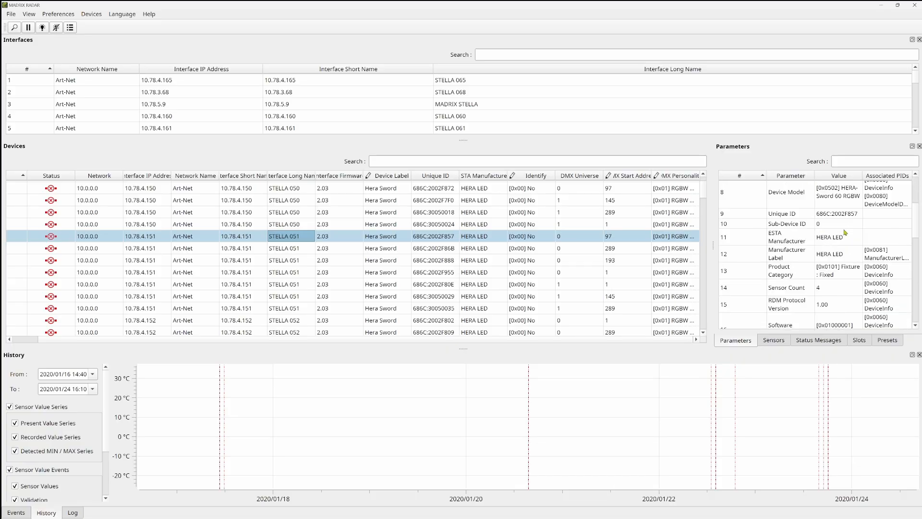
scroll(842, 231, "up", 3)
scroll(842, 231, "down", 3)
scroll(842, 231, "down", 6)
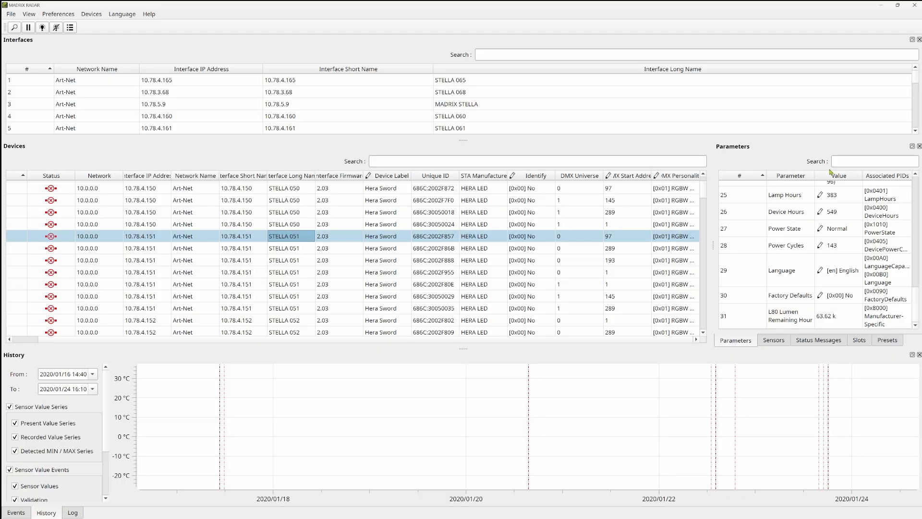
- Sort the Parameters list by parameter name in both directions, and finally by # in descending order
right_click(794, 176)
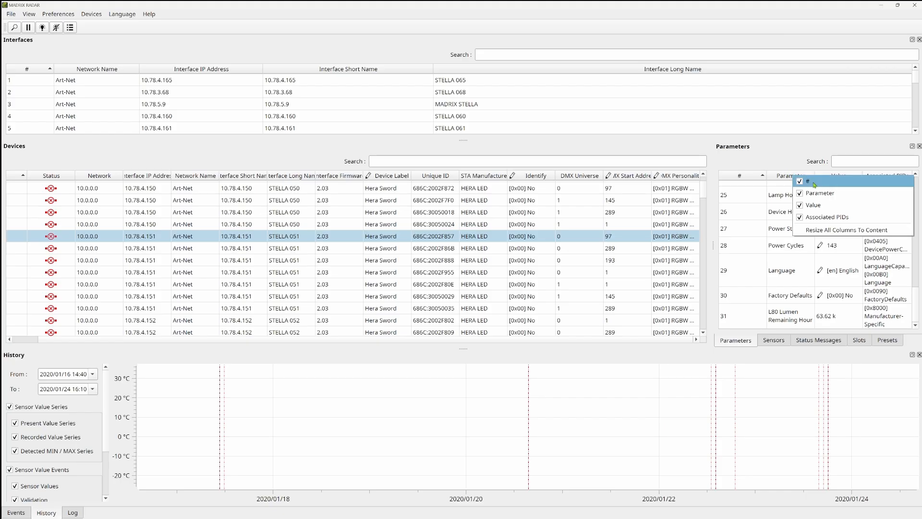
left_click(779, 178)
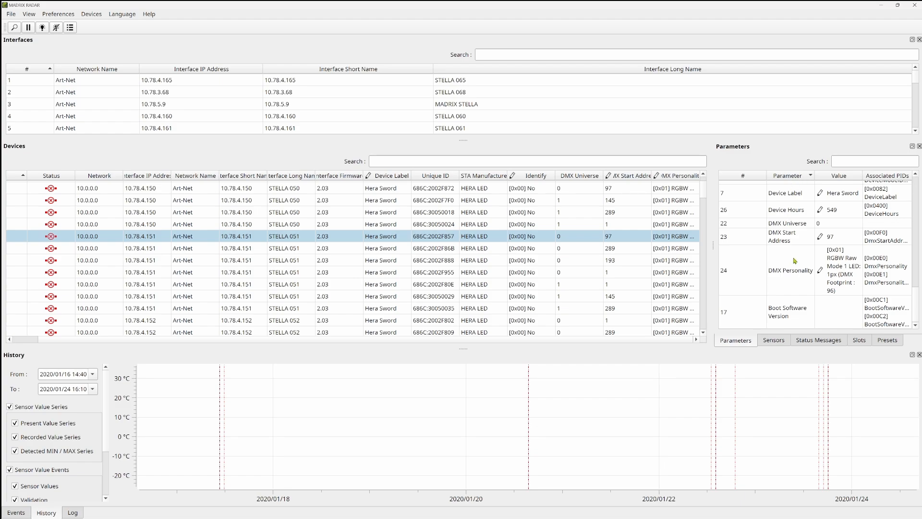
scroll(799, 188, "up", 5)
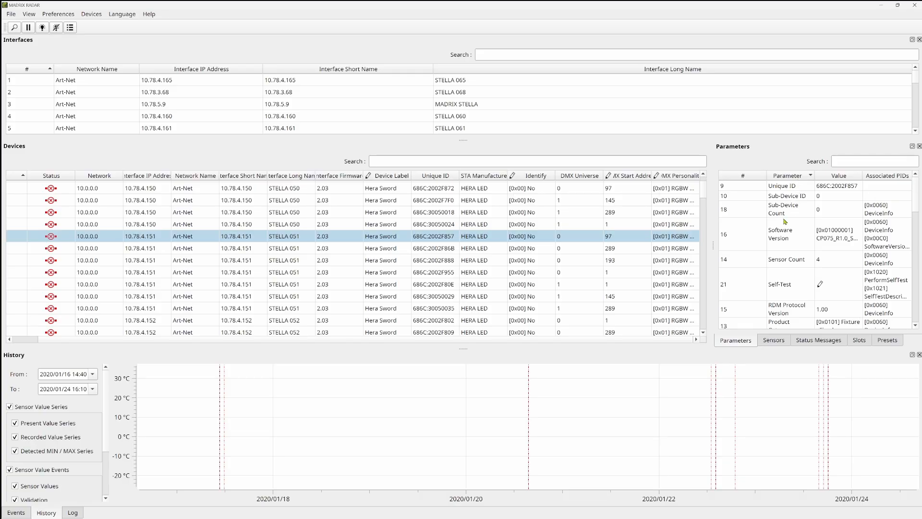
scroll(789, 253, "down", 3)
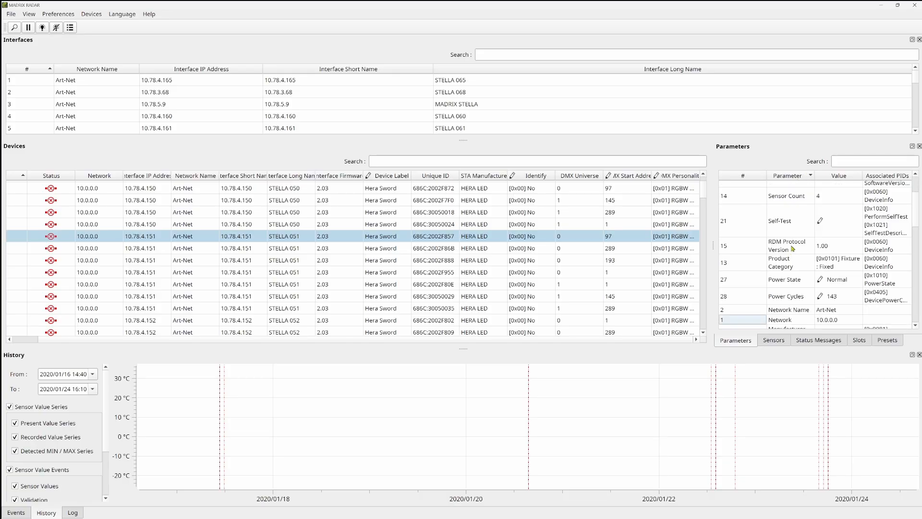
scroll(796, 179, "down", 3)
scroll(754, 206, "down", 3)
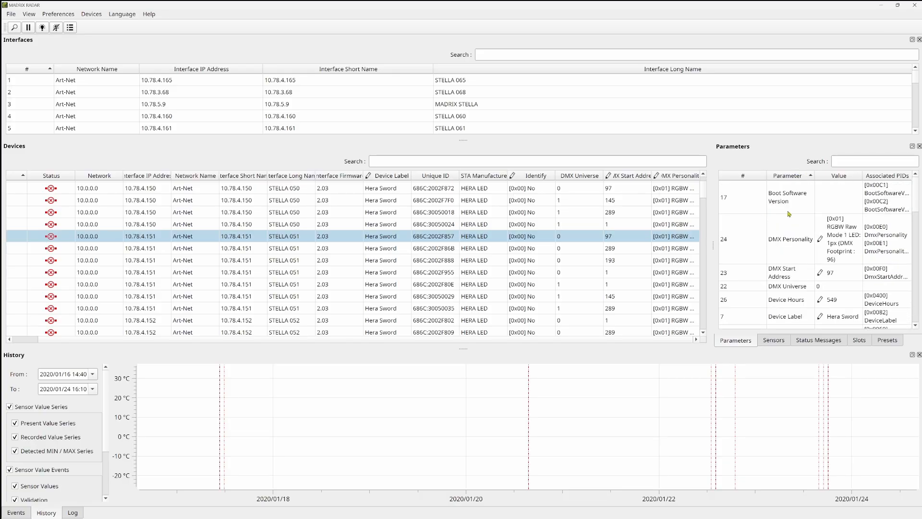
scroll(787, 215, "down", 3)
scroll(786, 216, "down", 3)
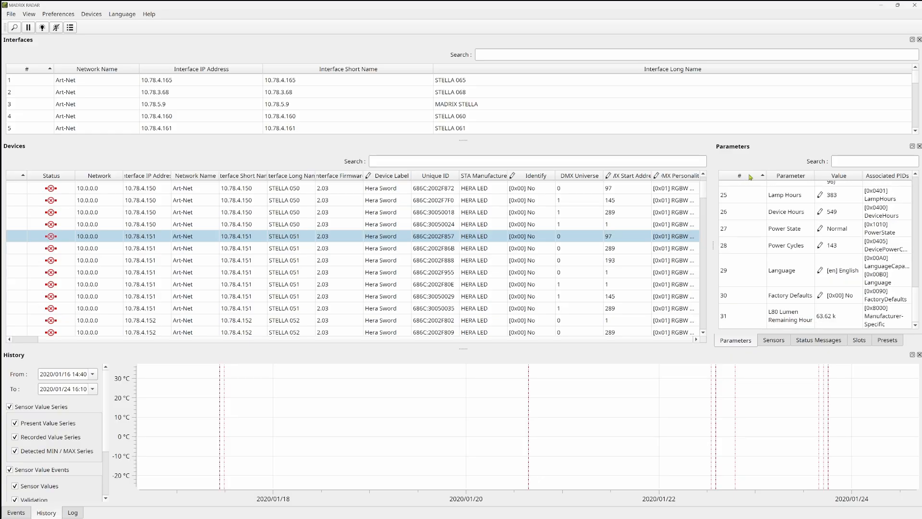
left_click(750, 177)
left_click(752, 178)
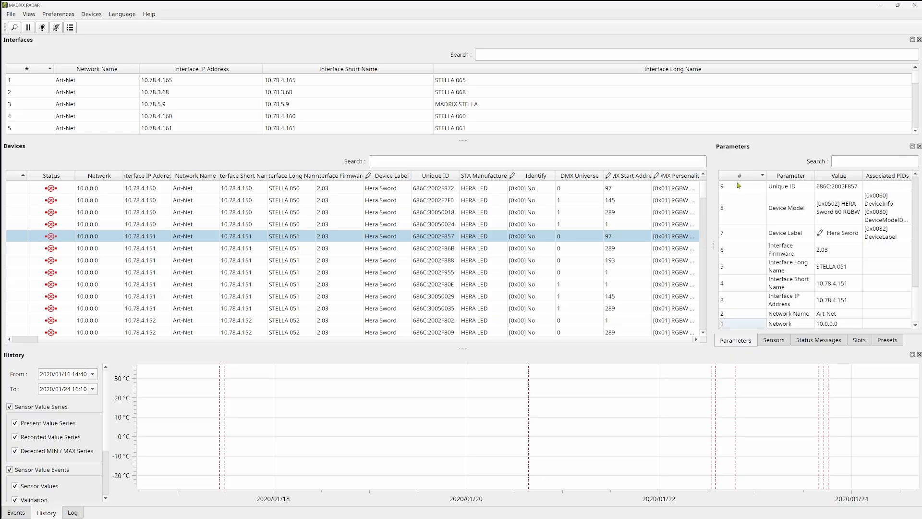
- View the sensors of devices 686C:2002F857 and 686C:2002F86B together, and the status messages of 686C:2002F86B alone
left_click(774, 339)
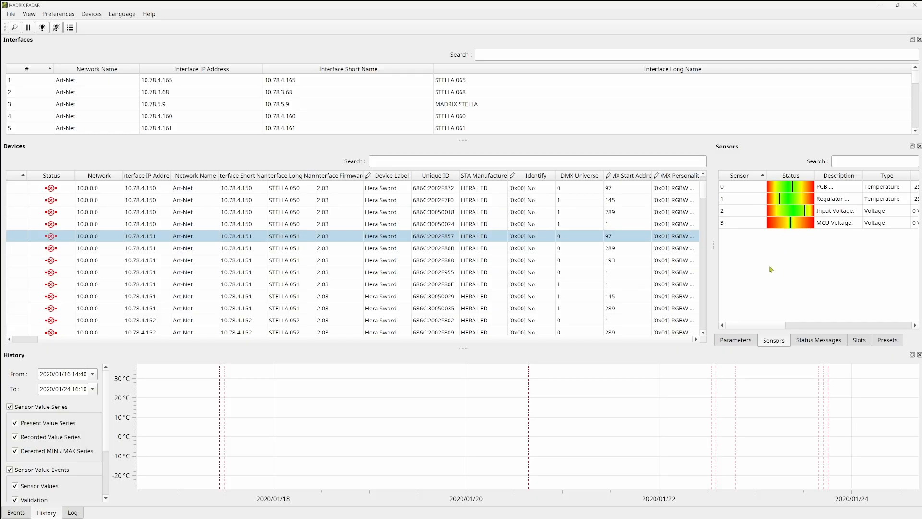
left_click(590, 248, "ctrl")
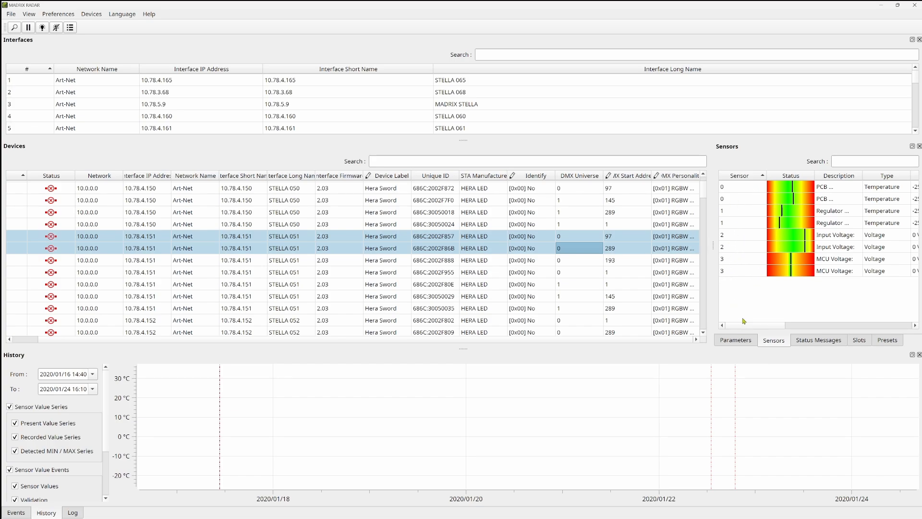
left_click(638, 249)
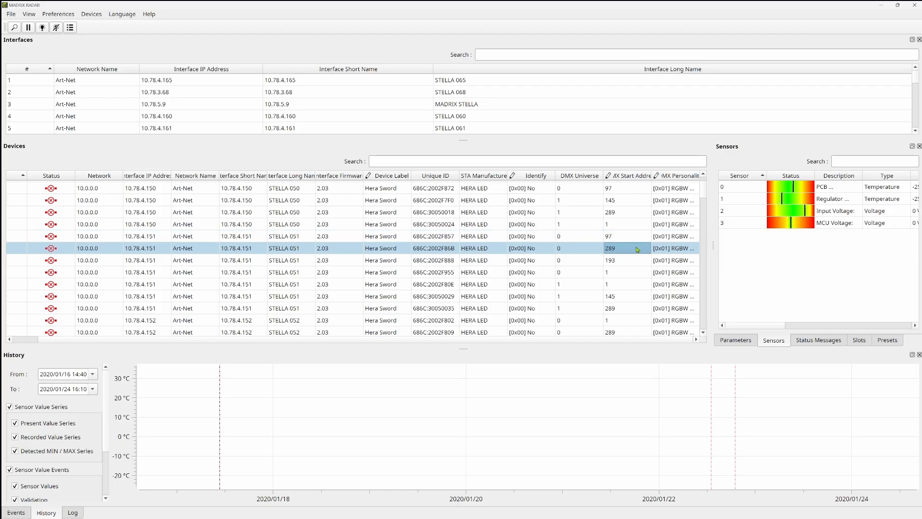
left_click(817, 342)
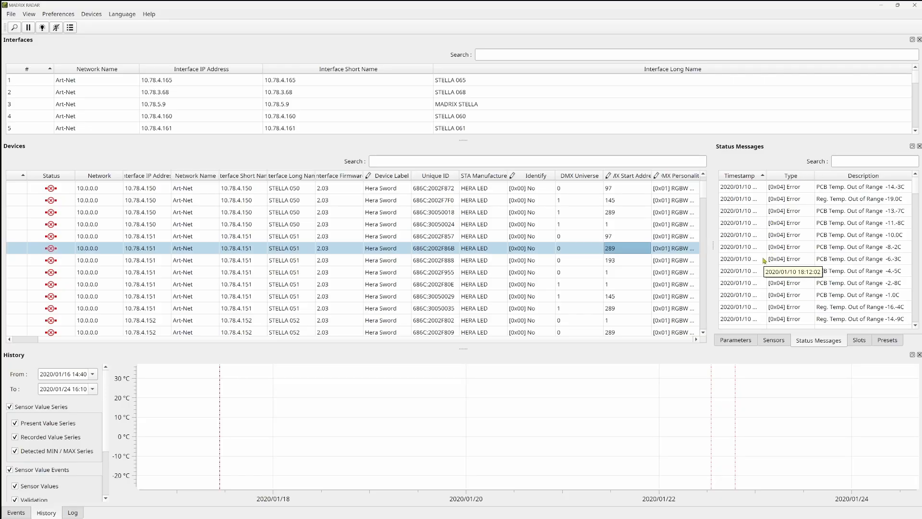
- Look through the status messages of device 686C:2002F86B and return to its parameter list
scroll(833, 284, "down", 3)
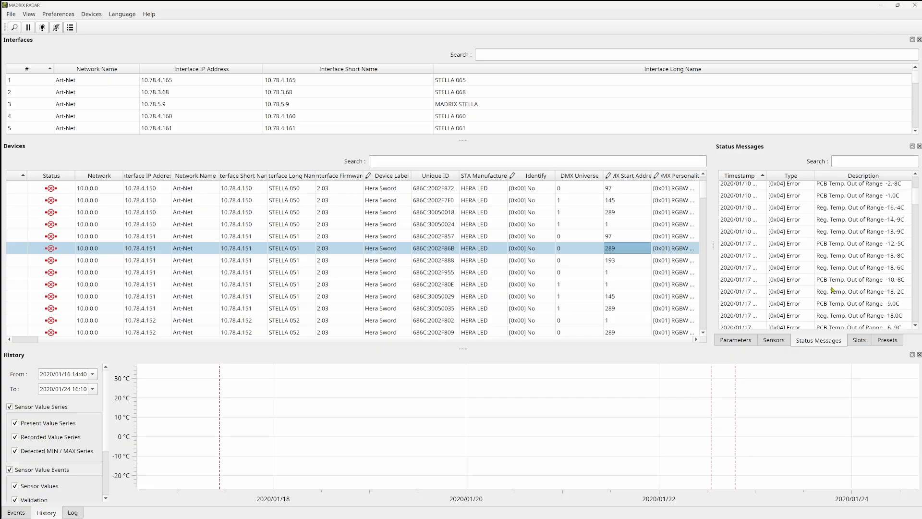
scroll(865, 343, "down", 2)
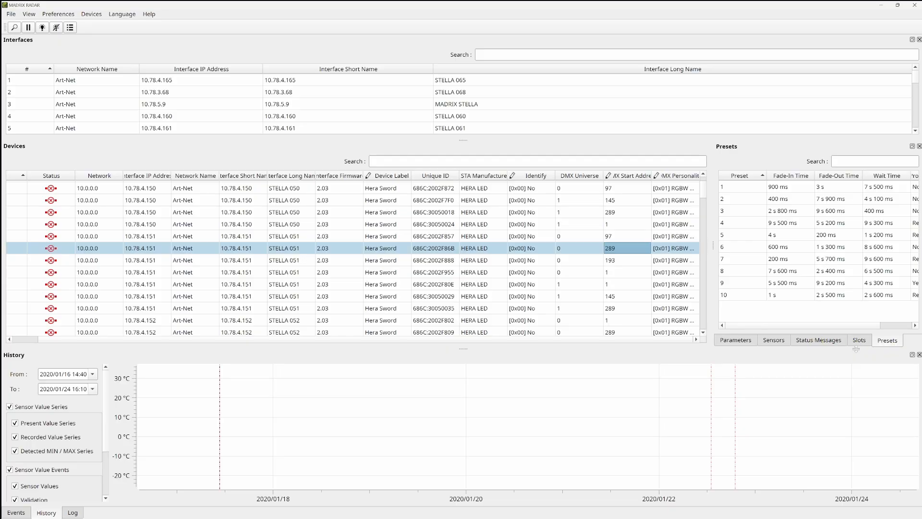
left_click(736, 339)
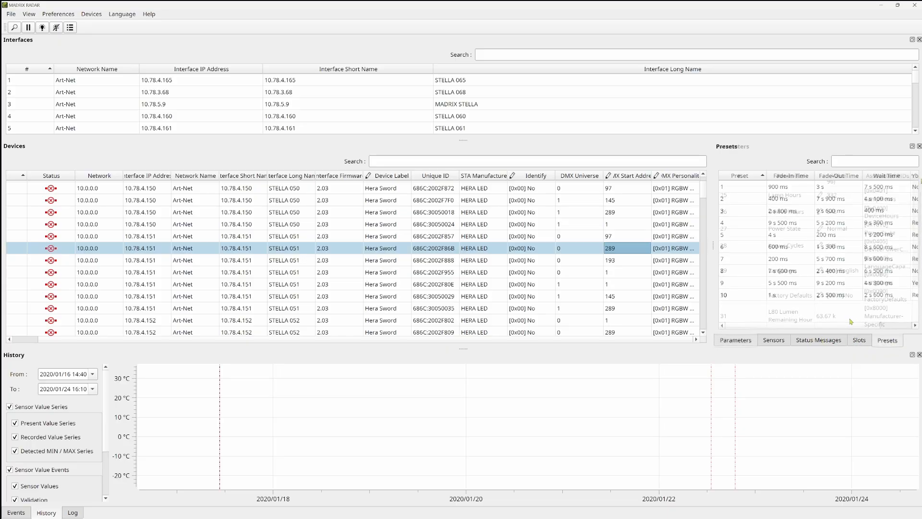
left_click(912, 146)
left_click_drag(853, 141, 822, 231)
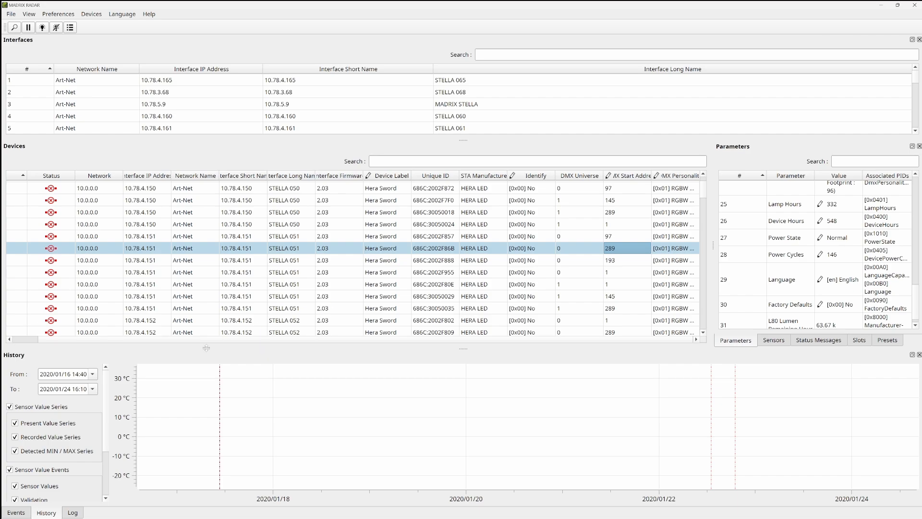
- Display the history graph of sensor 1 (Regulator) for device 686C:2002F86B and inspect its recorded events
mouse_move(220, 354)
left_click(774, 340)
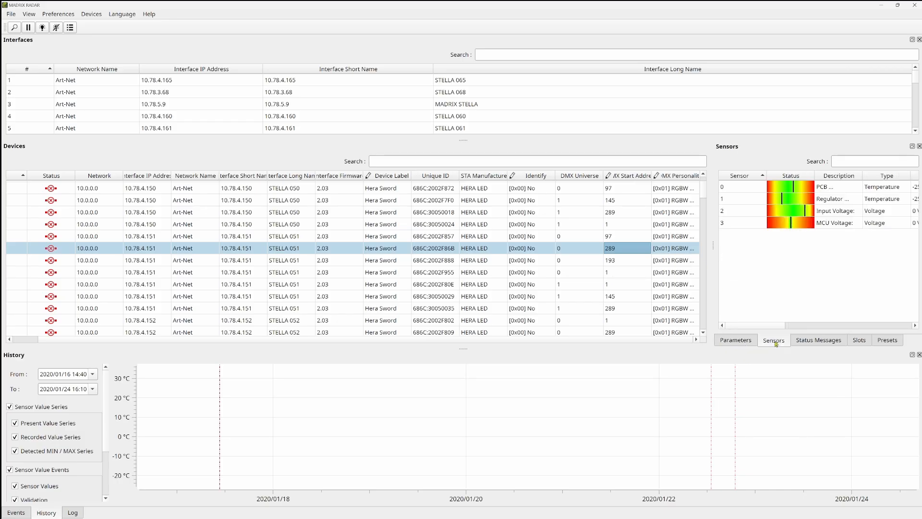
left_click(744, 202)
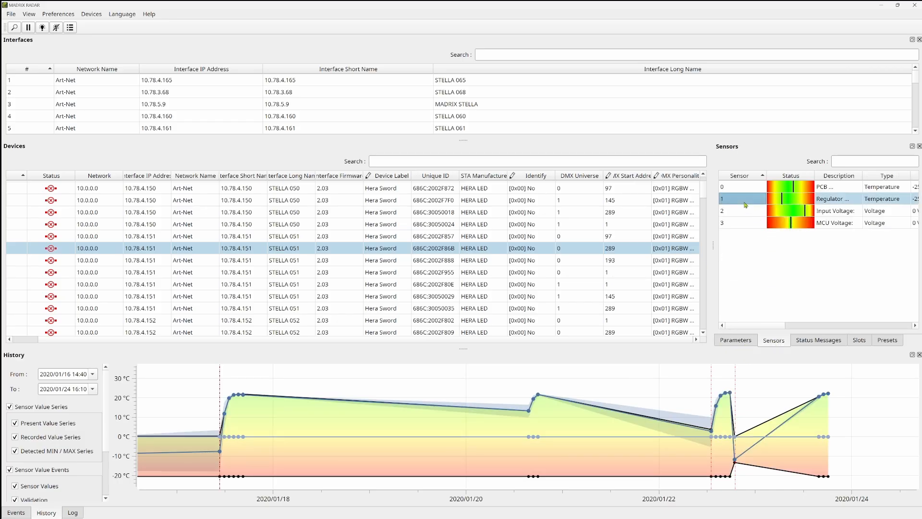
mouse_move(536, 403)
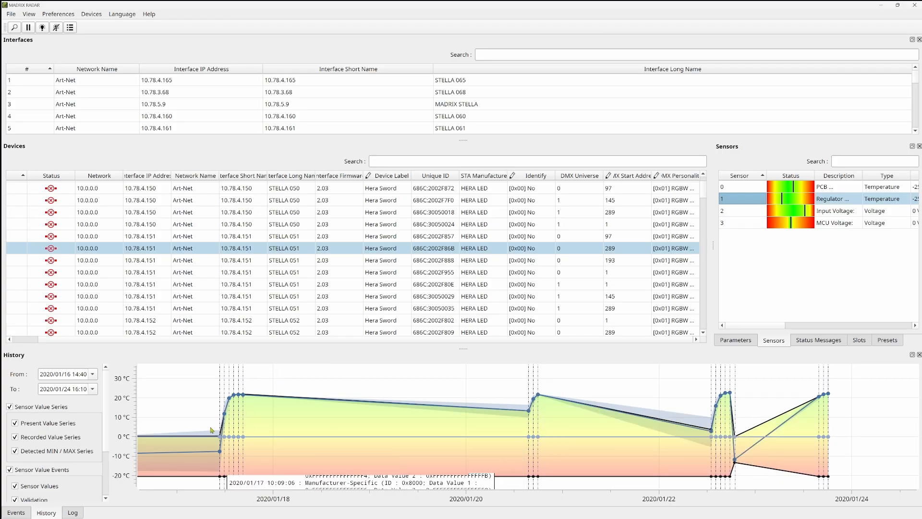
mouse_move(237, 403)
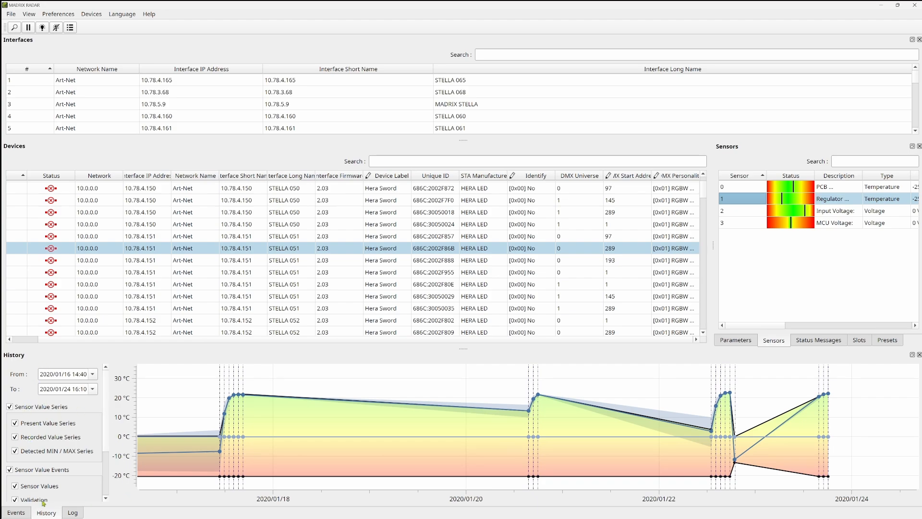
- View the list of recorded events and the application log
left_click(22, 512)
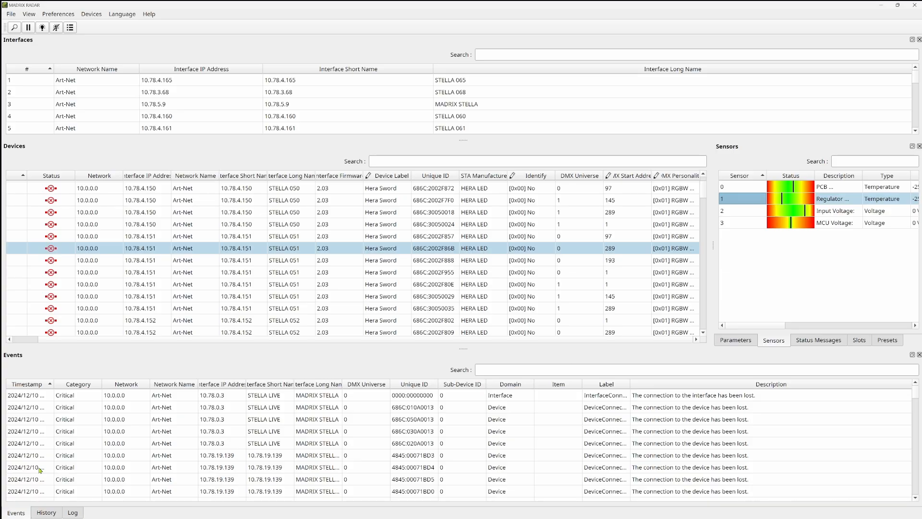
left_click(72, 511)
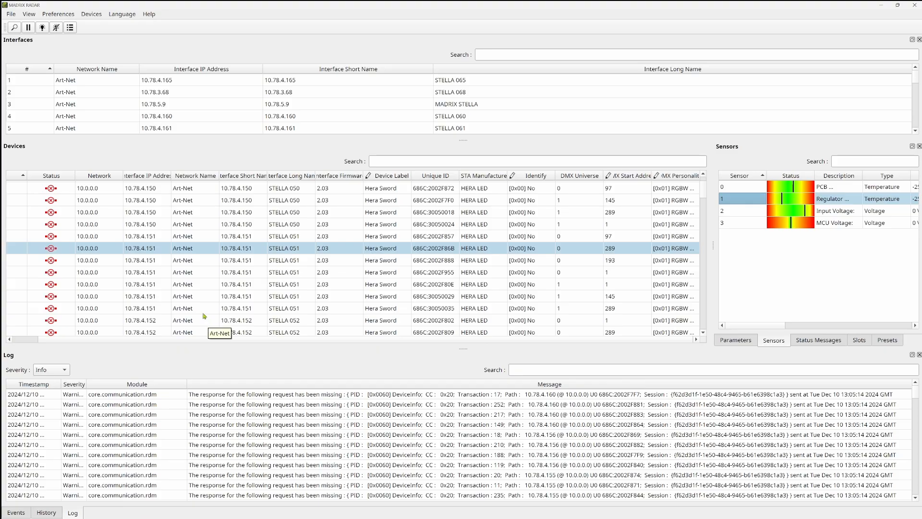
- Open the Patch Editor and look through the devices of all interfaces in DMX universe 0
left_click(94, 18)
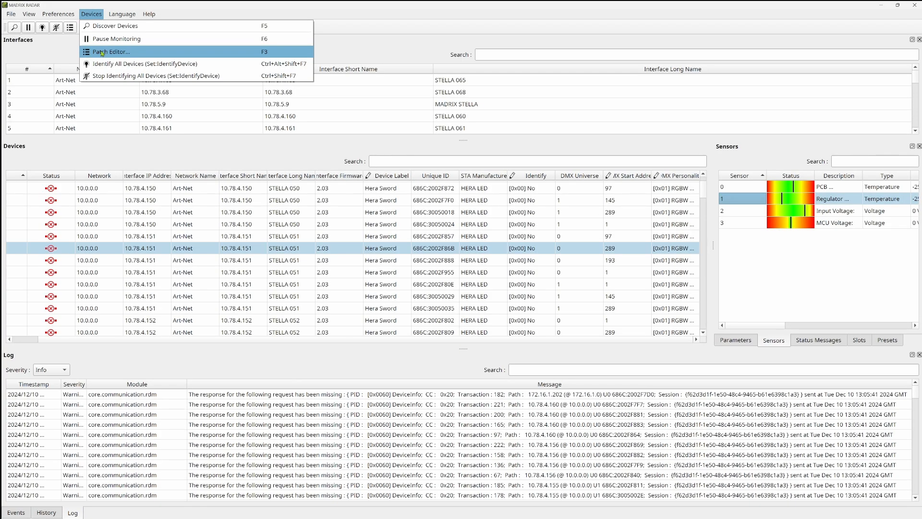
left_click(102, 53)
left_click_drag(395, 77, 275, 77)
left_click_drag(531, 137, 793, 152)
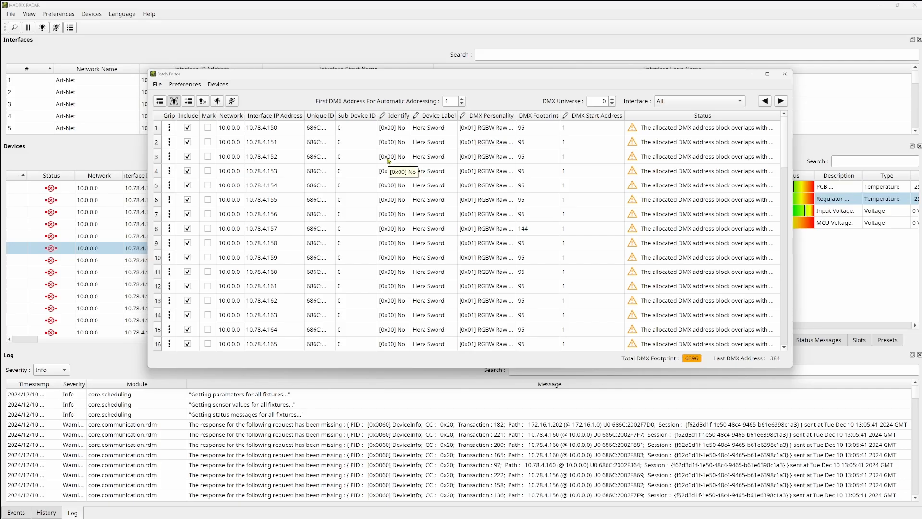
scroll(389, 163, "down", 2)
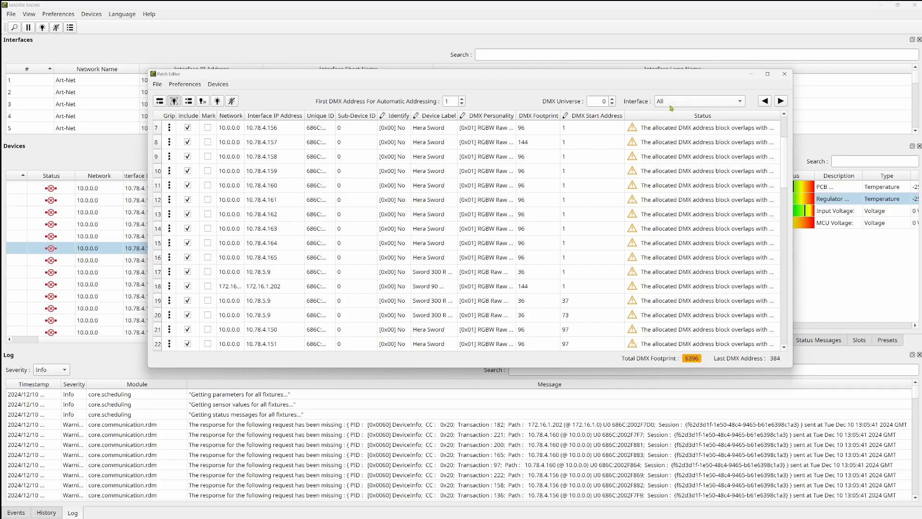
- Filter the patch list to interface [10.0.0.0] 10.78.4.150 and step through its DMX universes, ending on universe 1
left_click(671, 108)
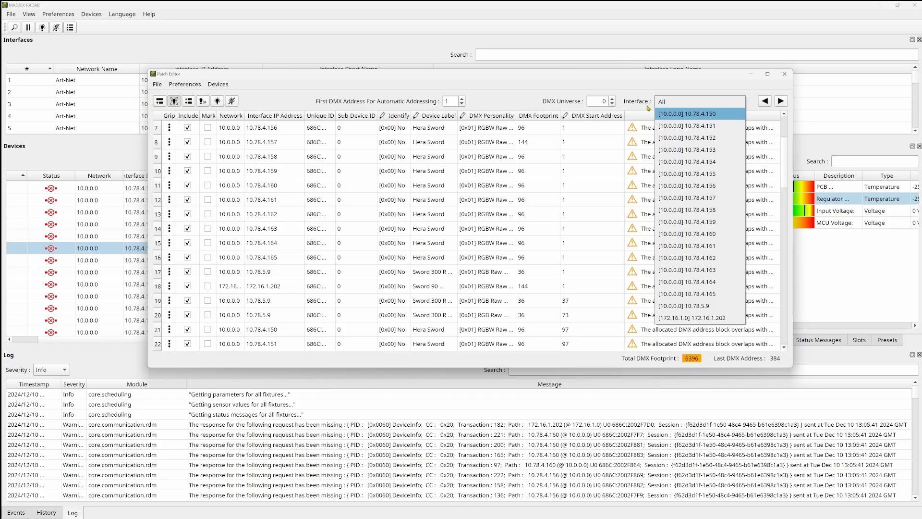
left_click(686, 114)
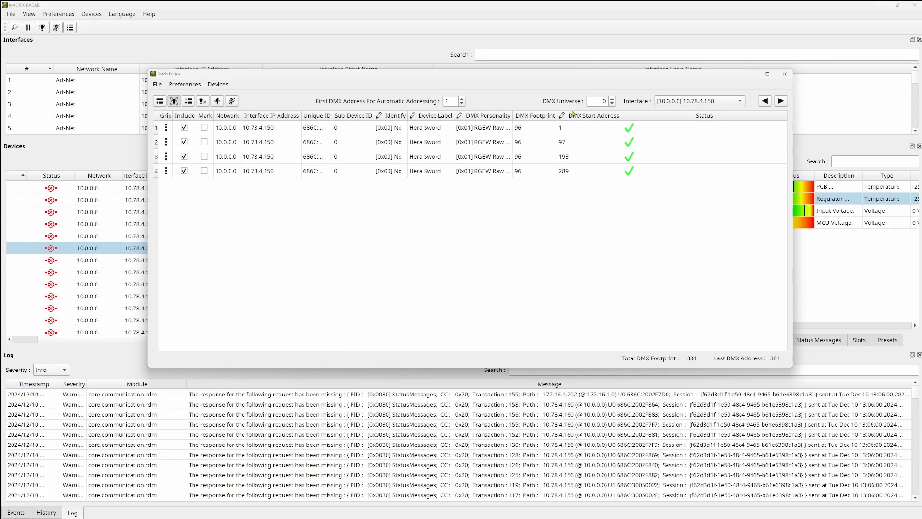
left_click(613, 99)
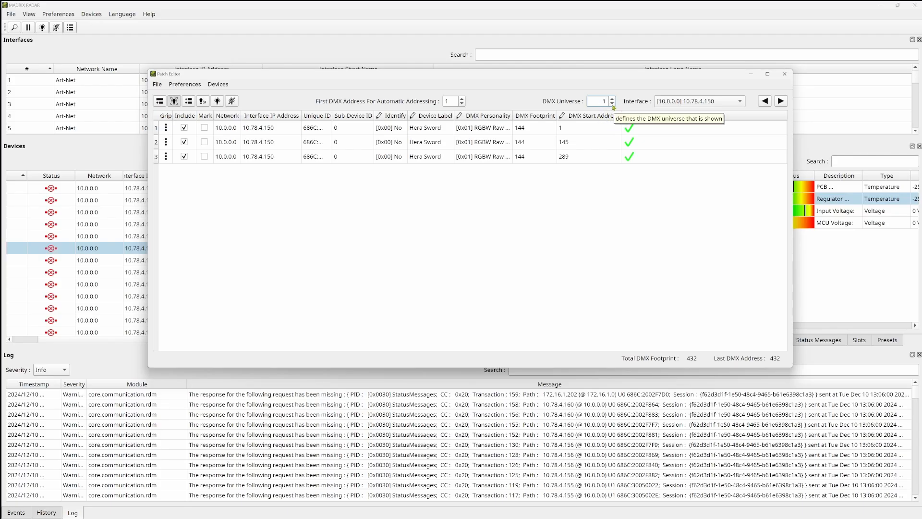
left_click(612, 104)
left_click(613, 99)
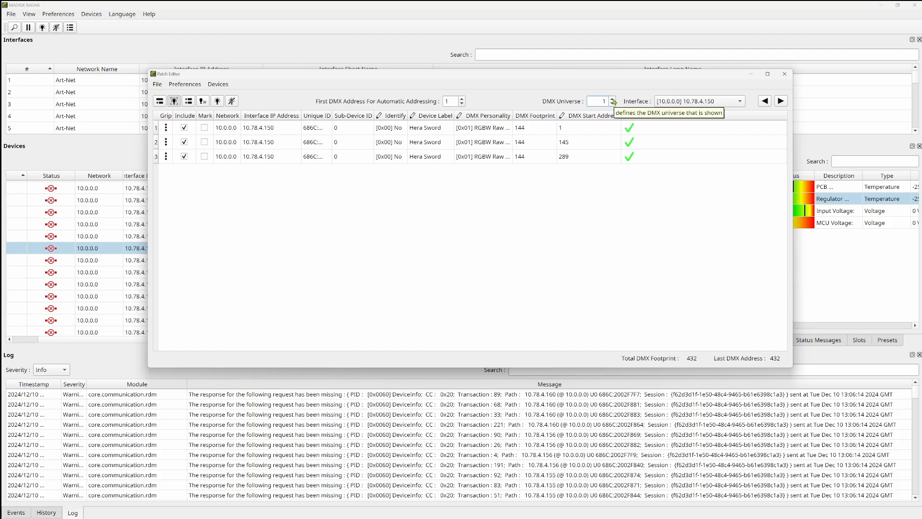
left_click(613, 99)
left_click(613, 105)
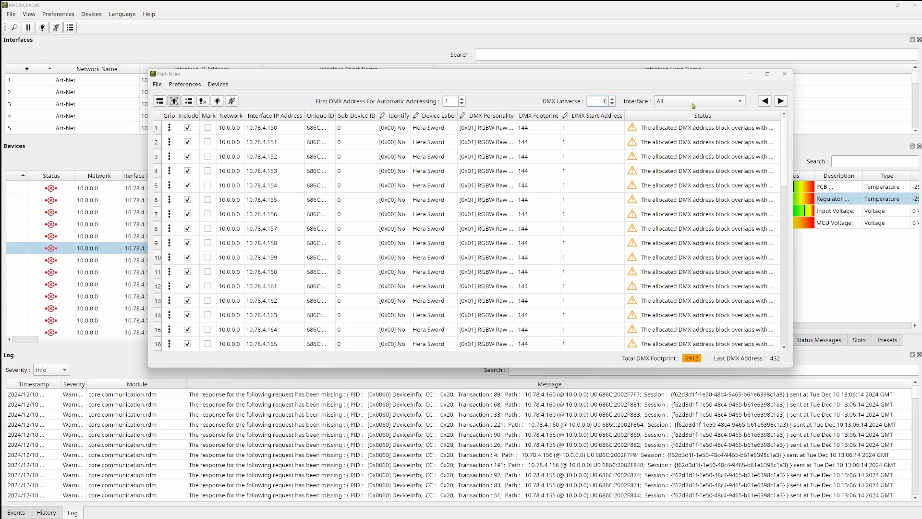
- Look through the universe 1 devices of all interfaces and filter the list back to interface [10.0.0.0] 10.78.4.150
scroll(638, 235, "down", 1)
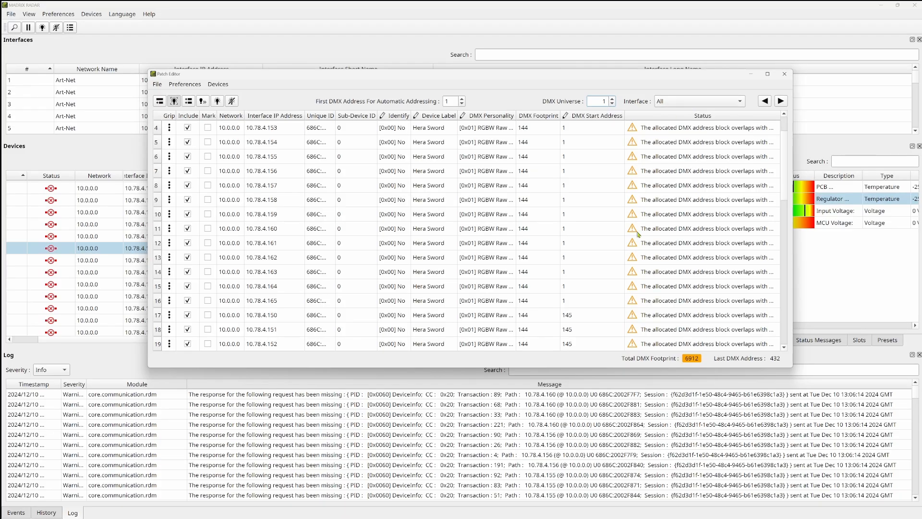
left_click(666, 103)
left_click(667, 115)
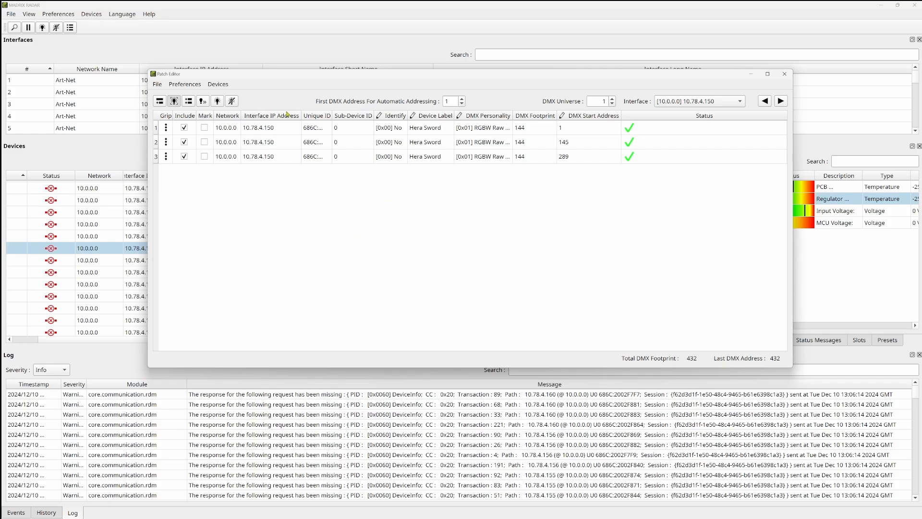
left_click_drag(274, 73, 246, 35)
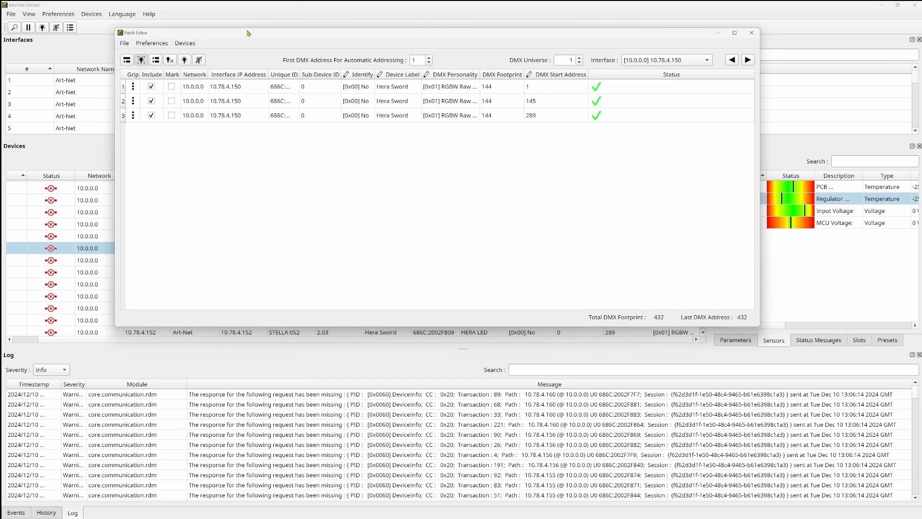